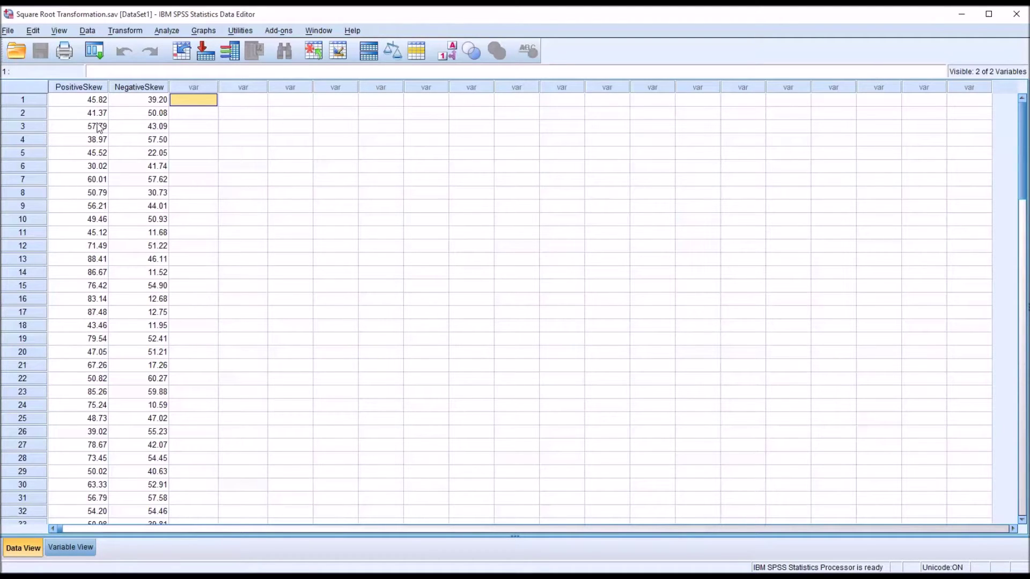
- Look over the PositiveSkew and NegativeSkew data columns in turn
left_click(78, 89)
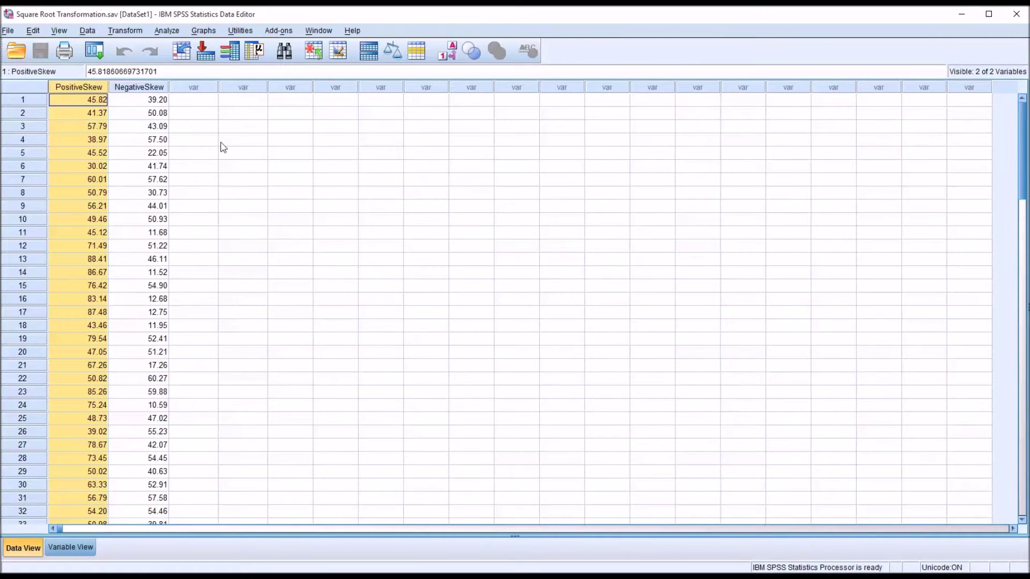
left_click_drag(1023, 150, 1005, 110)
left_click(138, 88)
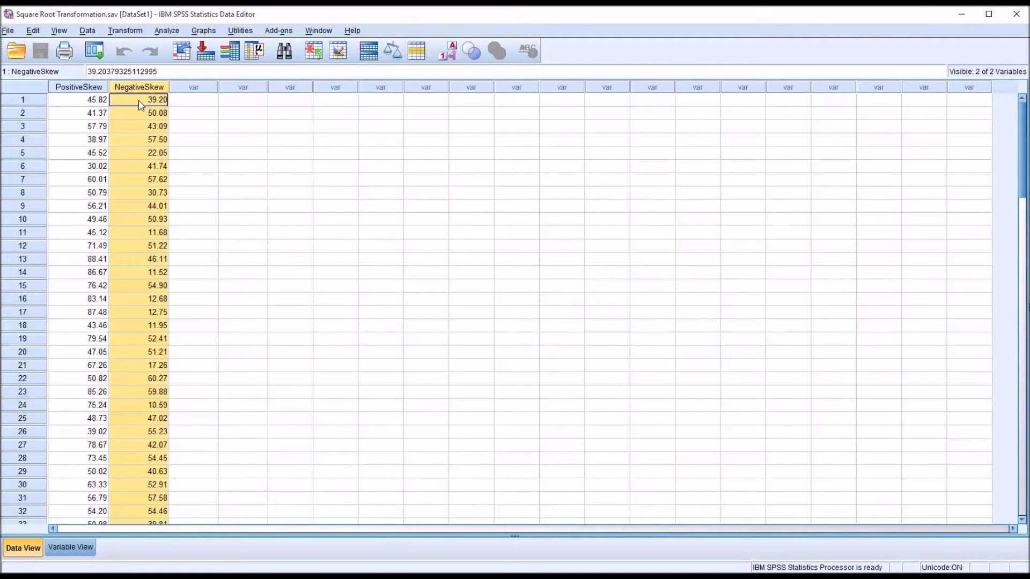
left_click(177, 103)
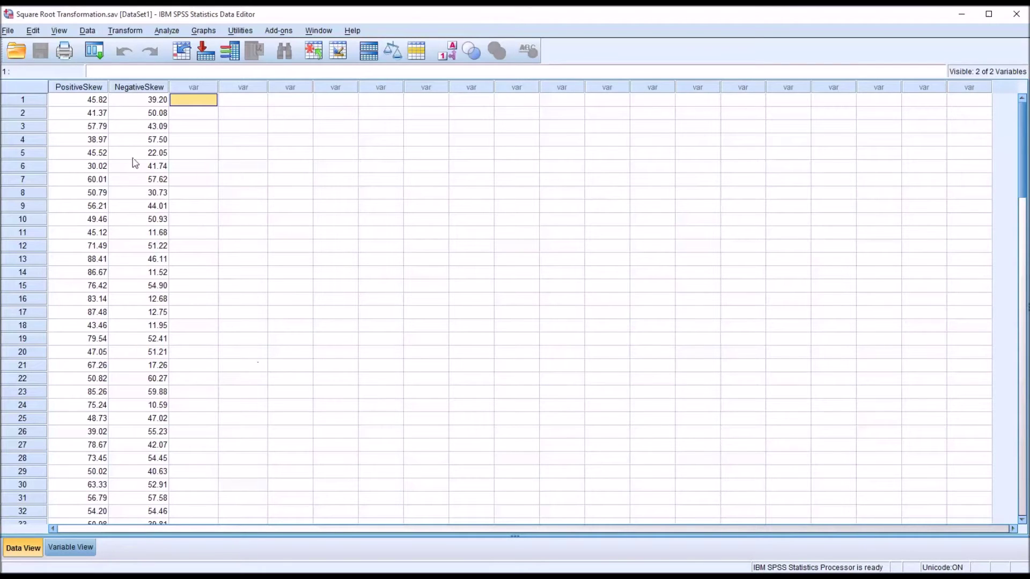
- Set up an Explore analysis with PositiveSkew as the dependent variable, keeping Descriptives with a 95% confidence interval for the mean
left_click(84, 89)
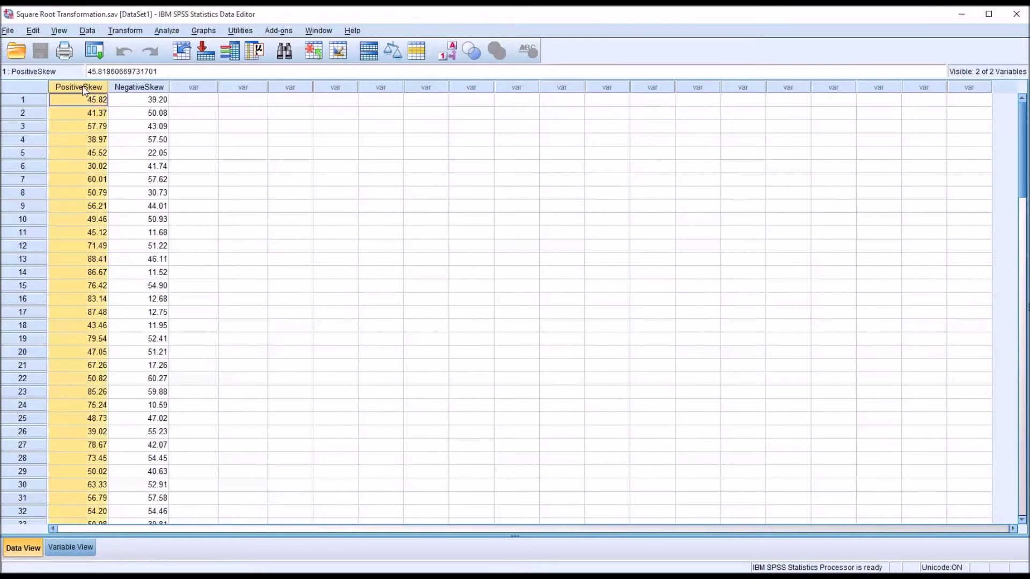
left_click(168, 31)
mouse_move(205, 64)
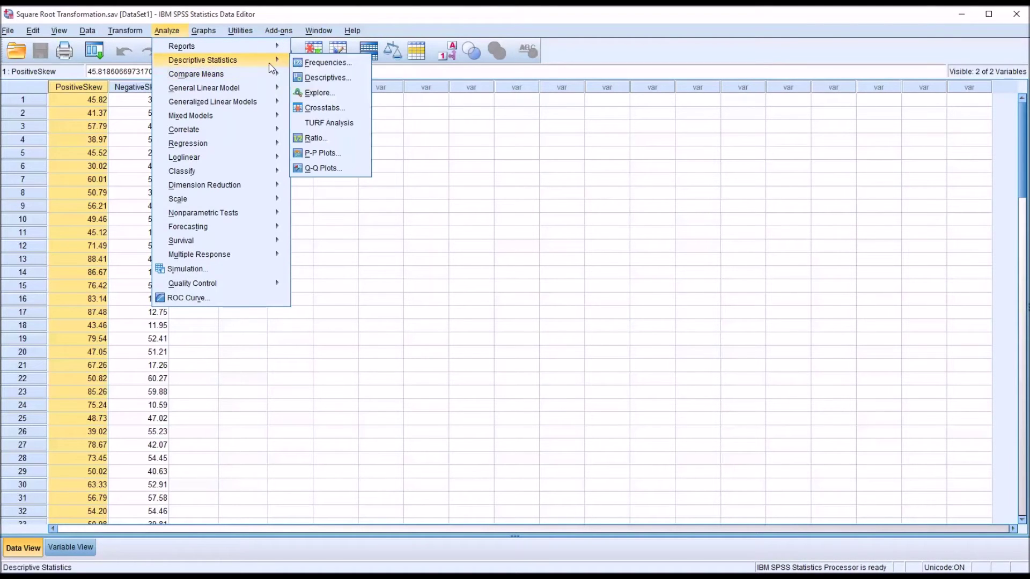
left_click(317, 95)
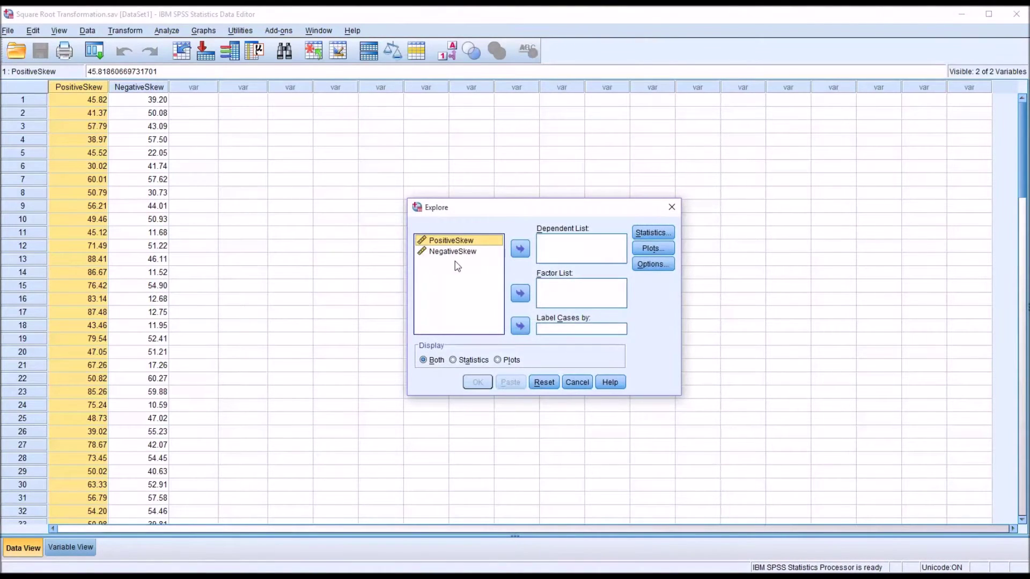
left_click_drag(451, 244, 551, 250)
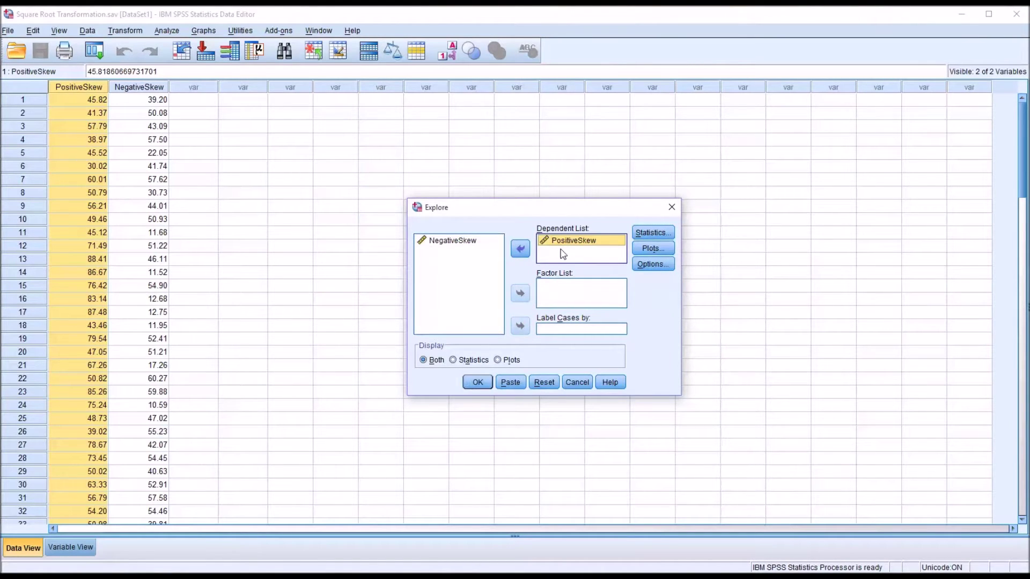
left_click(653, 233)
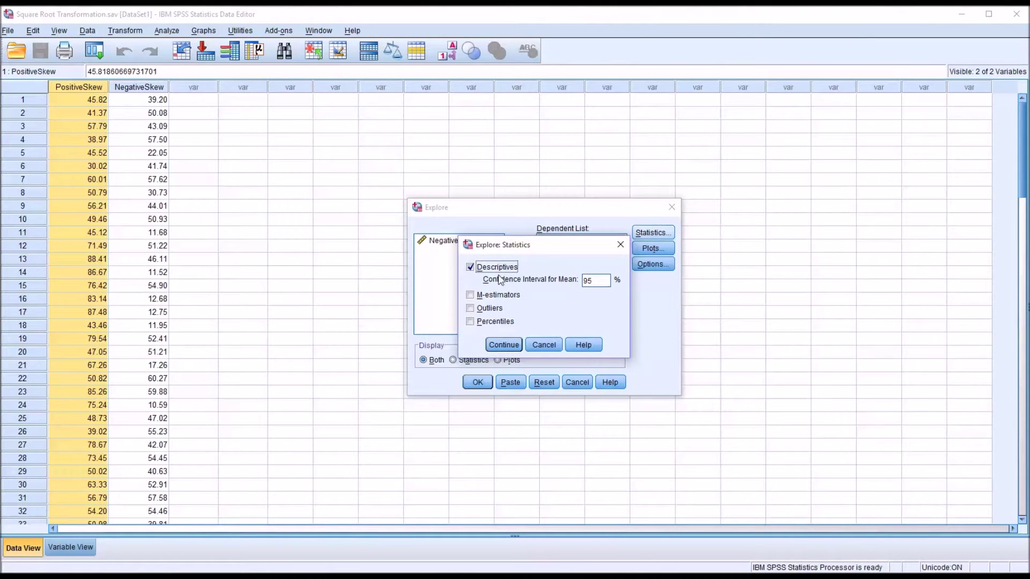
left_click(503, 344)
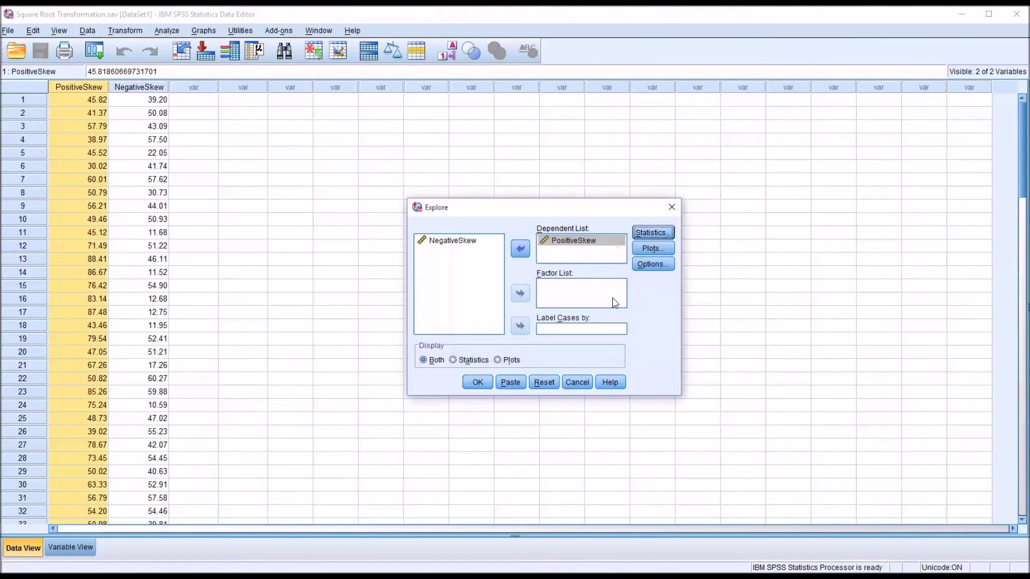
- Configure the Explore plots to show a histogram instead of stem-and-leaf and to include normality plots with tests
left_click(652, 250)
left_click(572, 243)
left_click(569, 256)
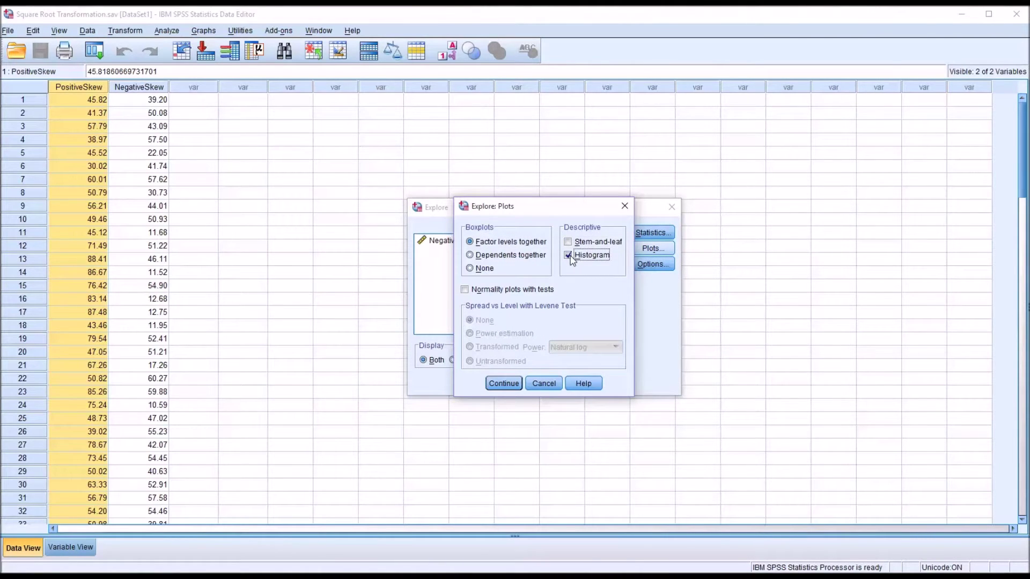
left_click(465, 290)
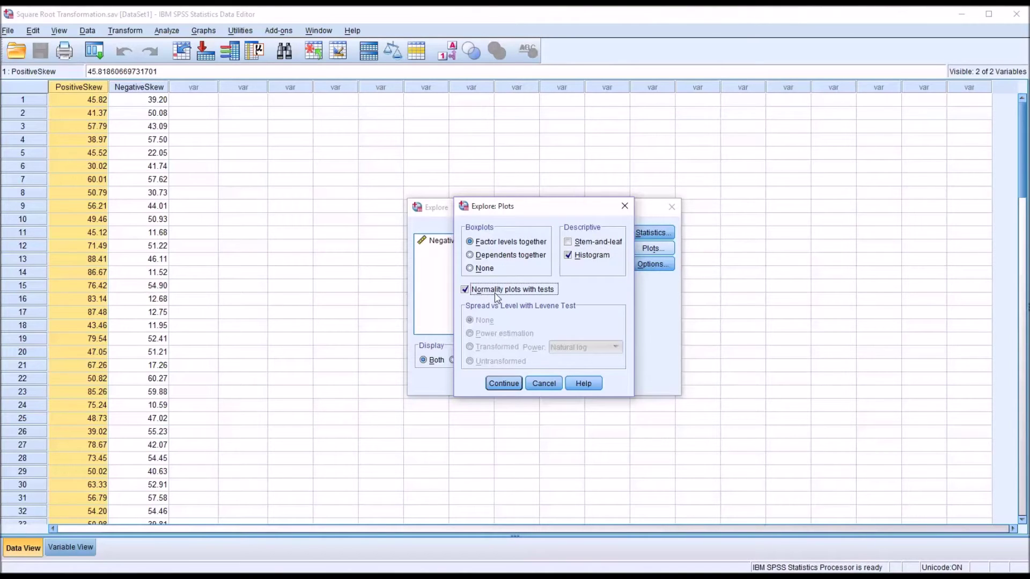
left_click(500, 384)
- Keep the missing-value option at Exclude cases listwise and run the Explore analysis
left_click(652, 265)
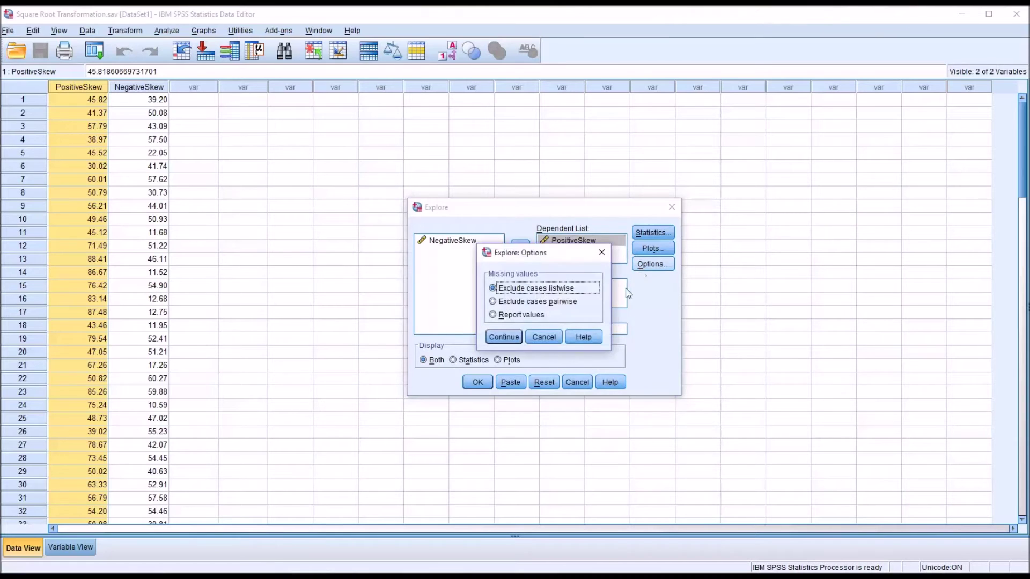
left_click(504, 337)
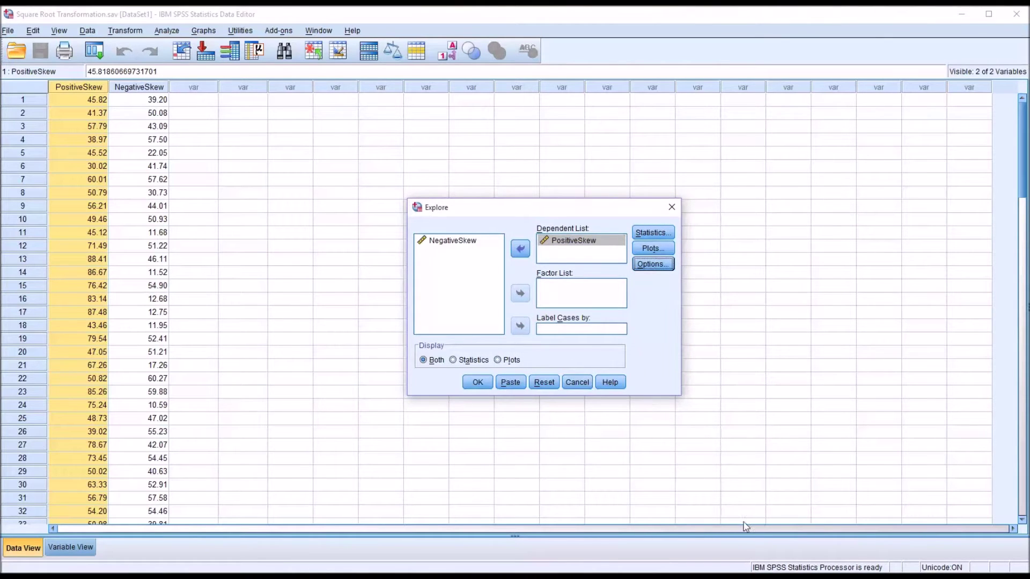
left_click(476, 382)
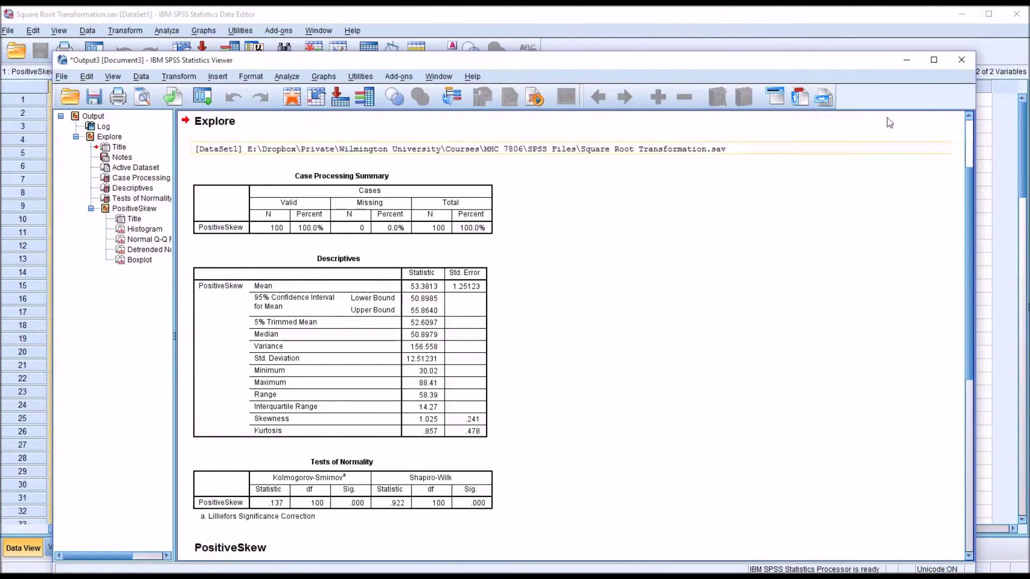
- Examine the skewness and kurtosis statistics and the normality tests for PositiveSkew in the Explore output
left_click_drag(869, 63, 876, 39)
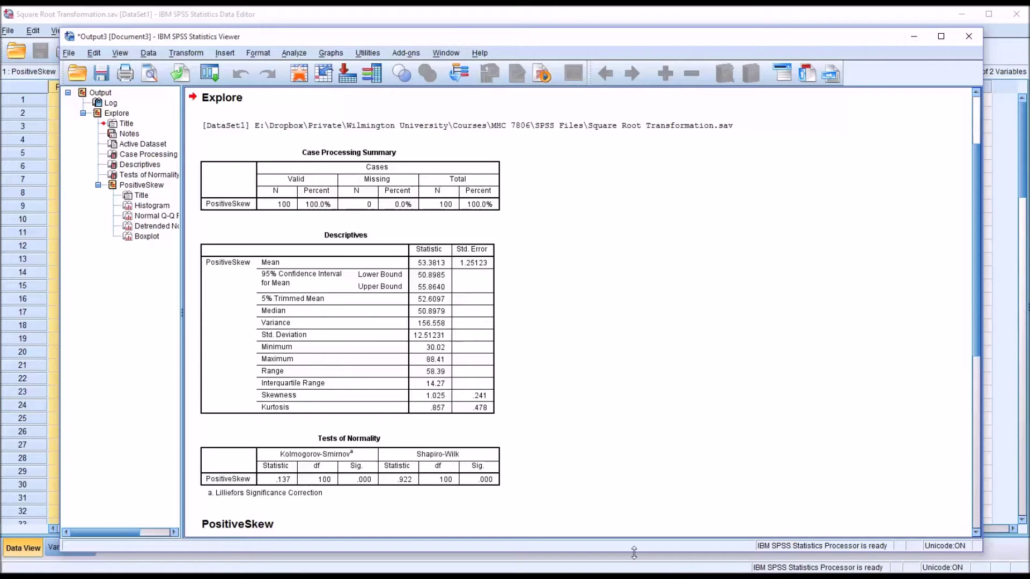
left_click(467, 411)
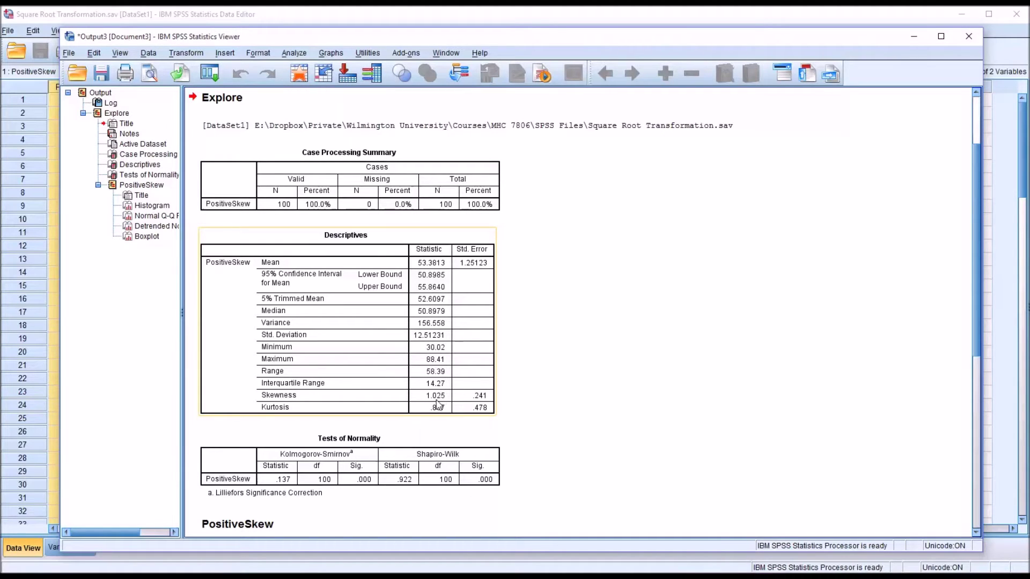
left_click(538, 433)
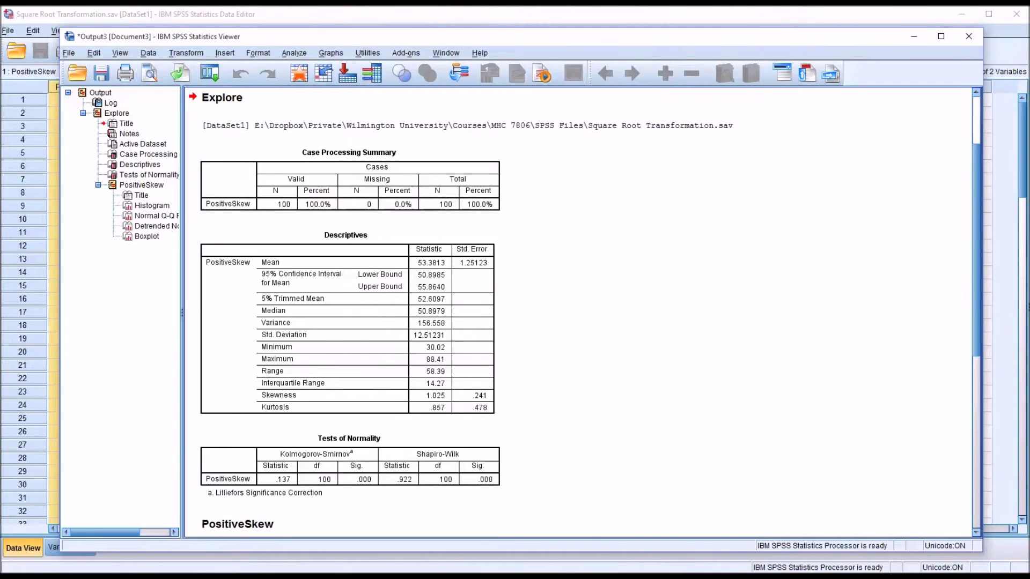
left_click(444, 410)
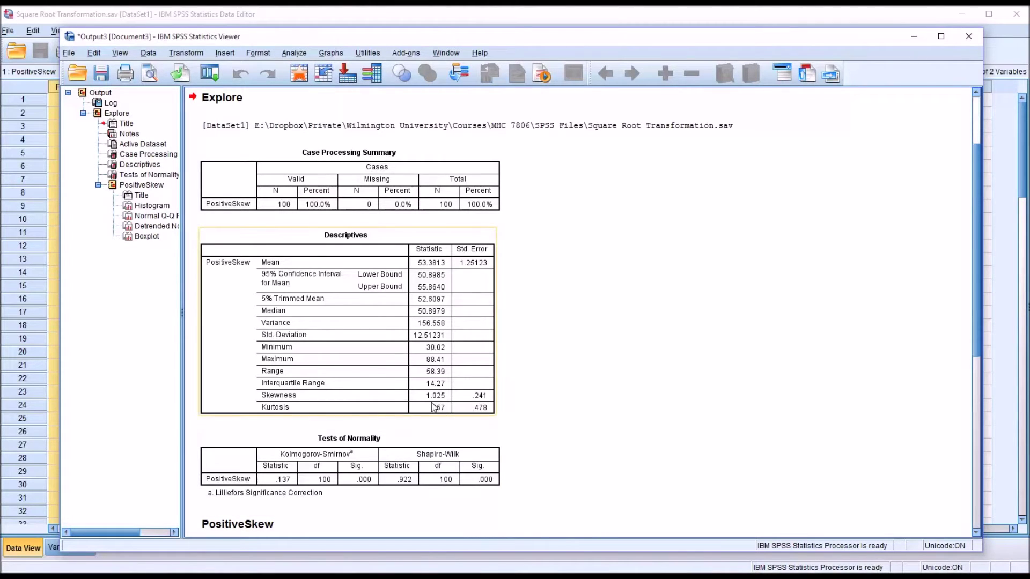
left_click(673, 496)
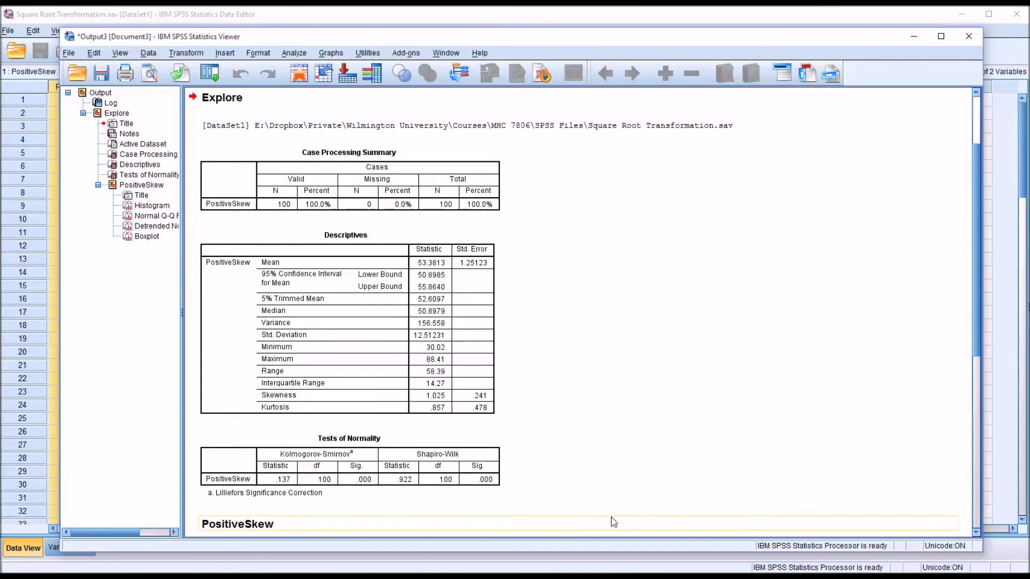
left_click(473, 411)
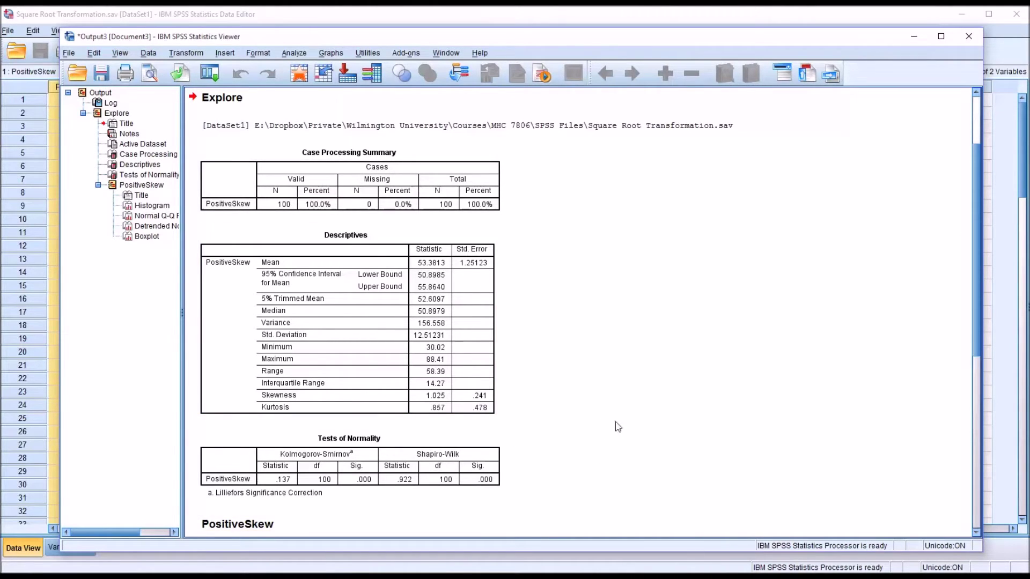
- Examine the shape of the PositiveSkew histogram further down the output
left_click(976, 368)
left_click_drag(977, 382, 972, 412)
left_click(519, 452)
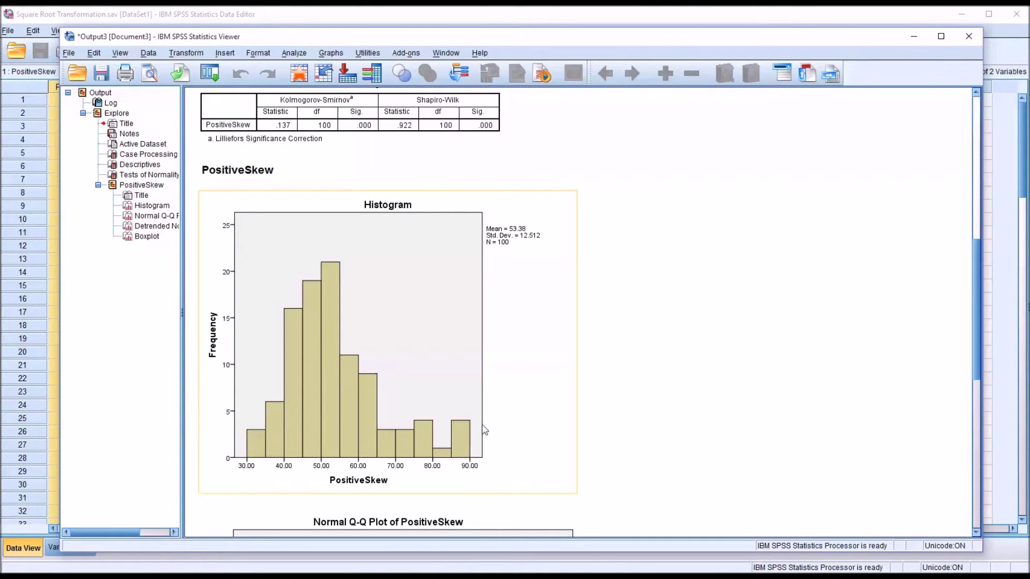
left_click(728, 494)
left_click(527, 481)
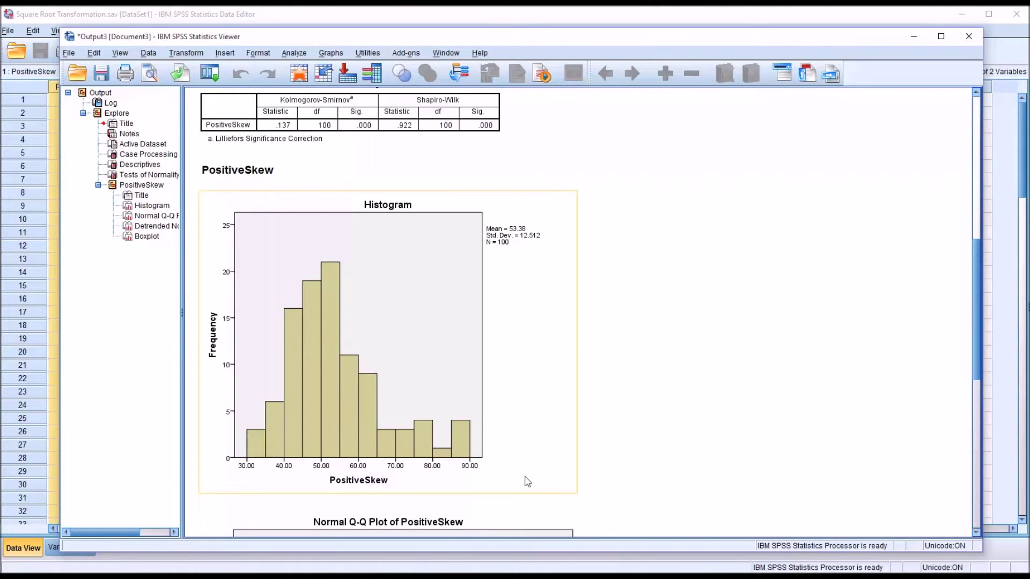
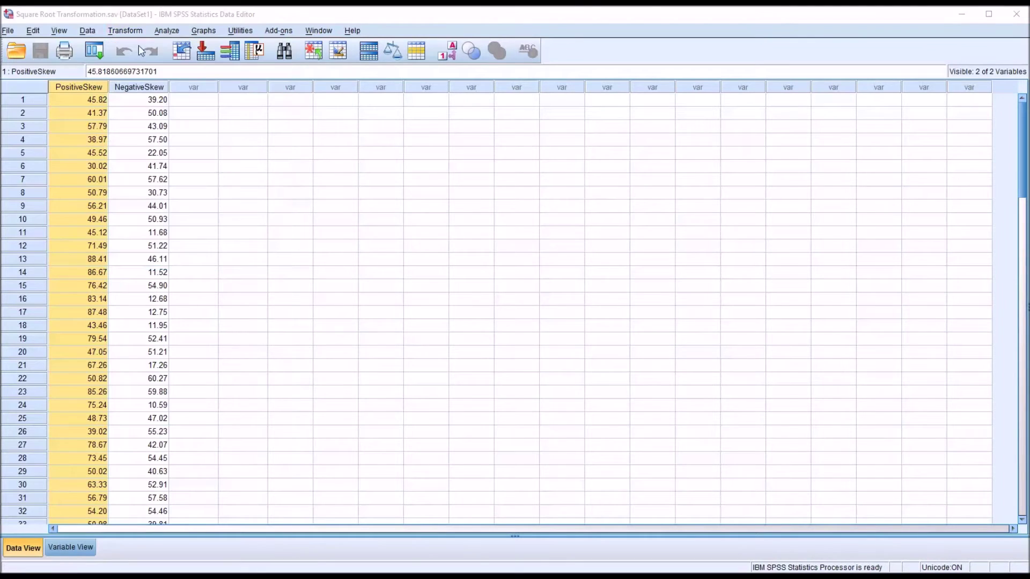
- Compute a new variable named sqrt_ps with the arithmetic expression SQRT(PositiveSkew)
left_click(366, 179)
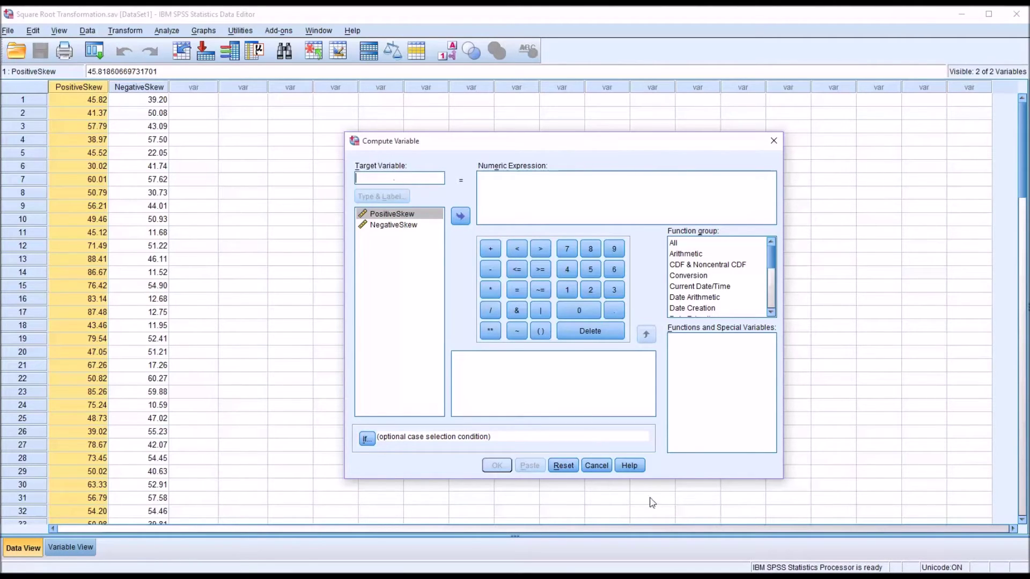
type("sqrt_ps")
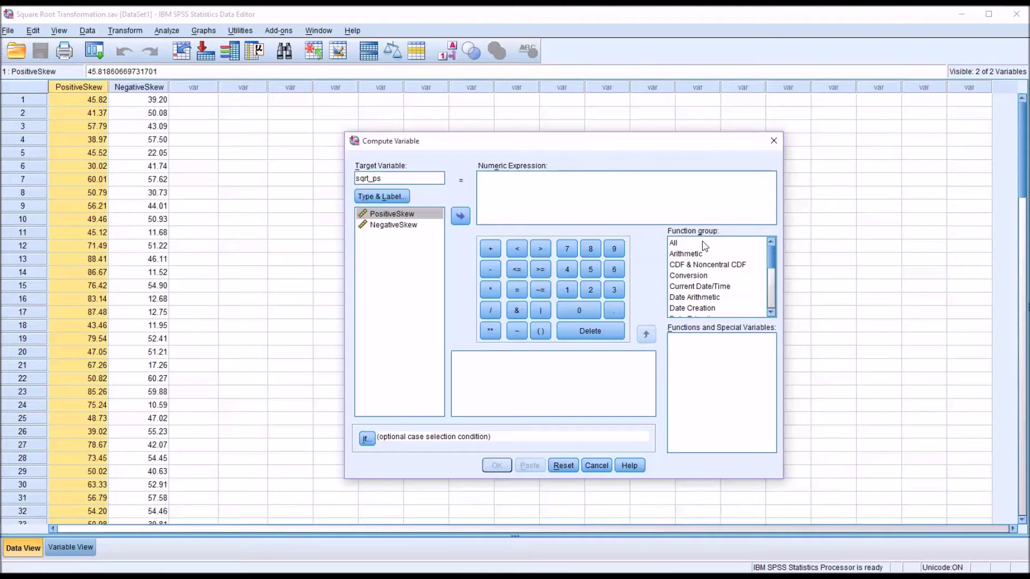
left_click(688, 256)
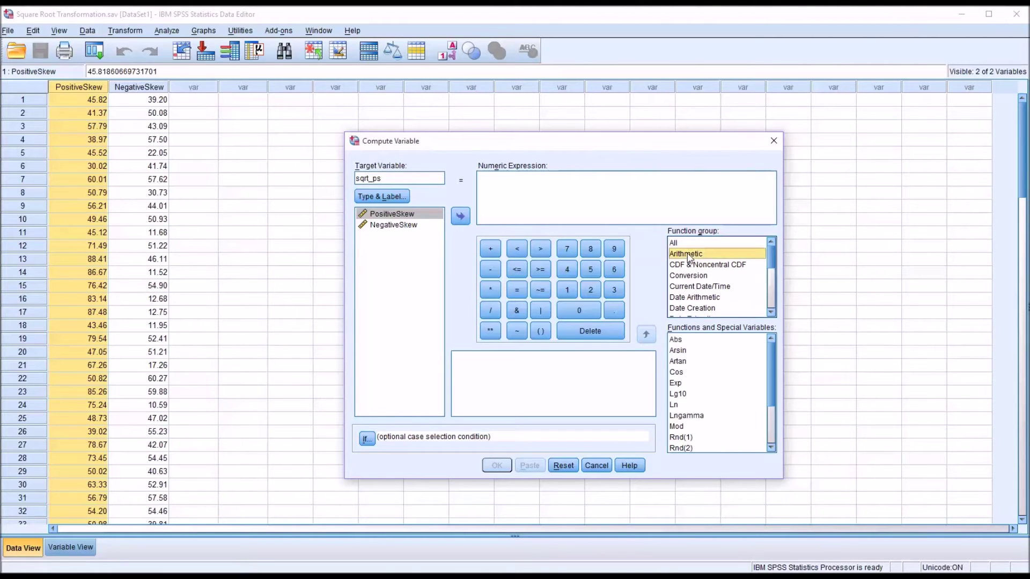
left_click_drag(770, 363, 773, 403)
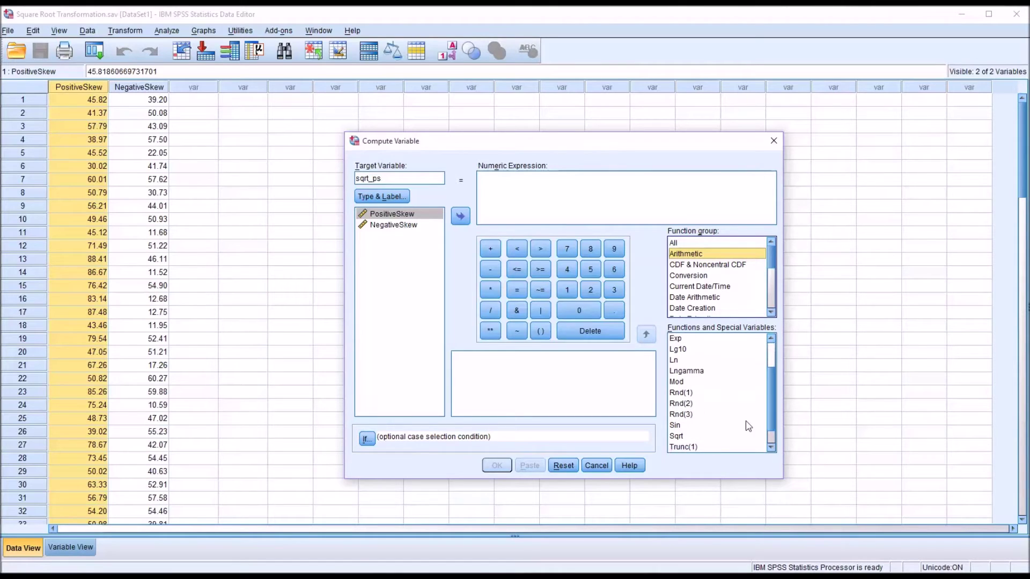
double_click(677, 436)
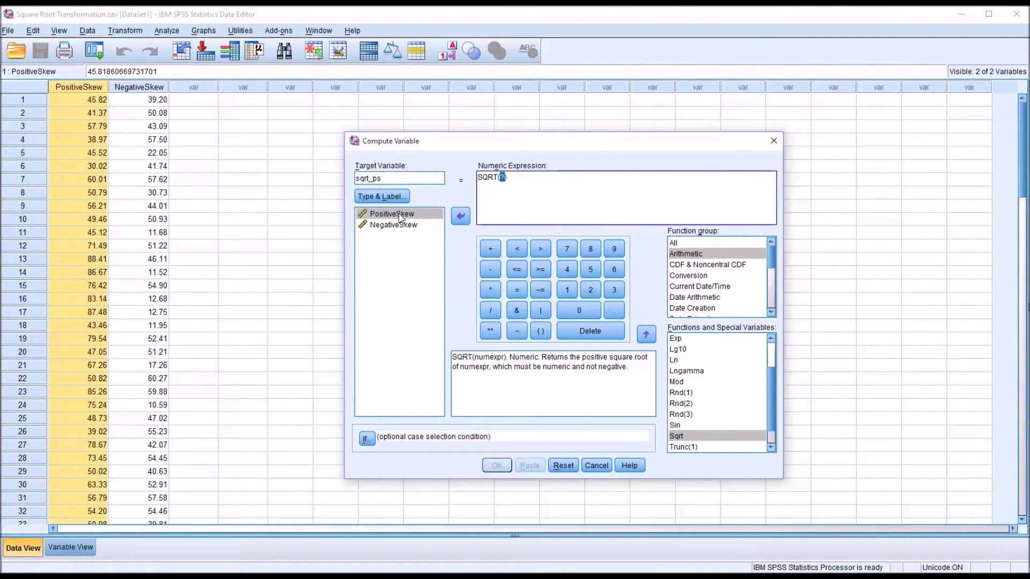
left_click_drag(397, 215, 503, 178)
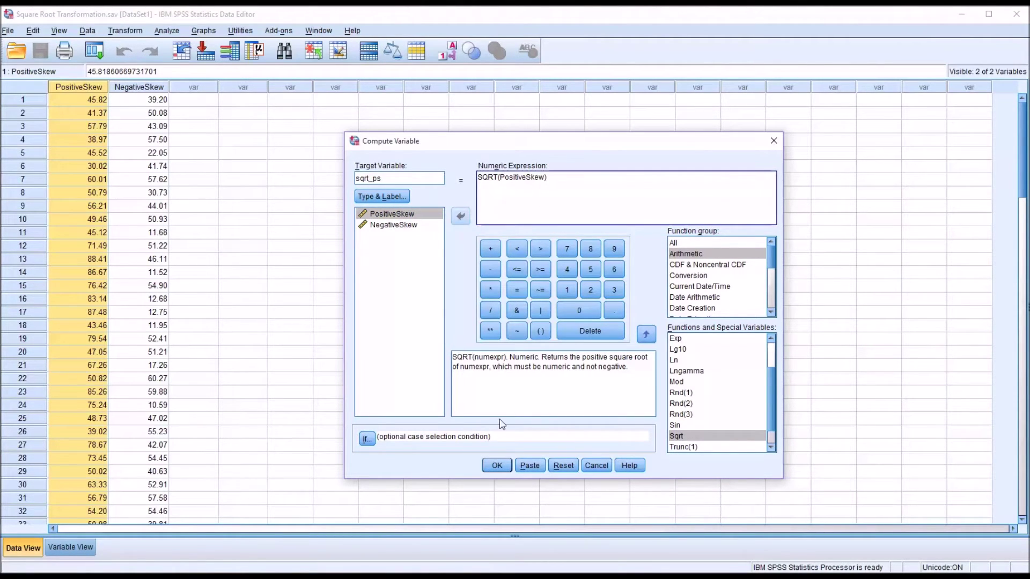
left_click(497, 465)
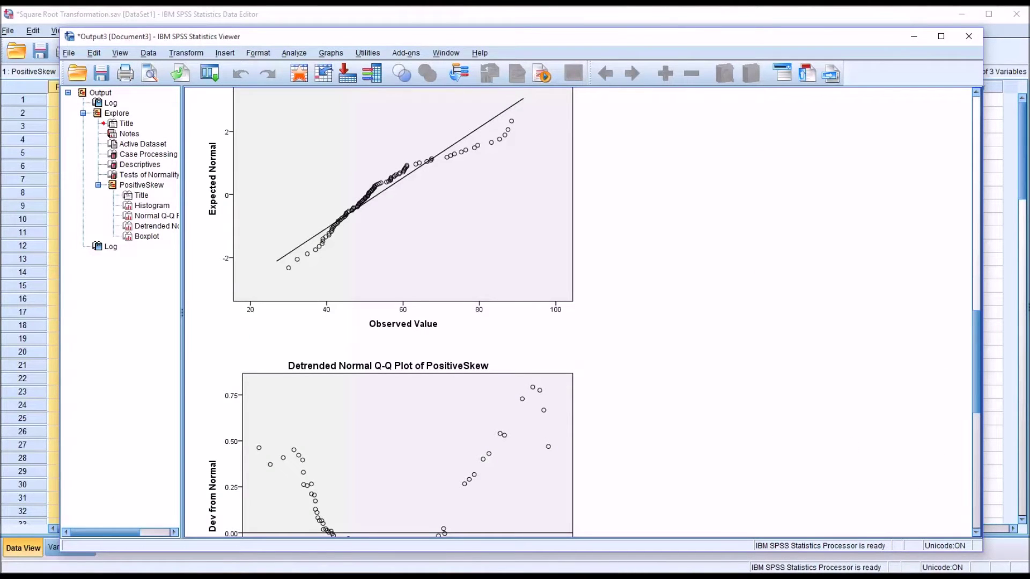
- Return to the Data Editor and review the values in the new sqrt_ps column
left_click(574, 24)
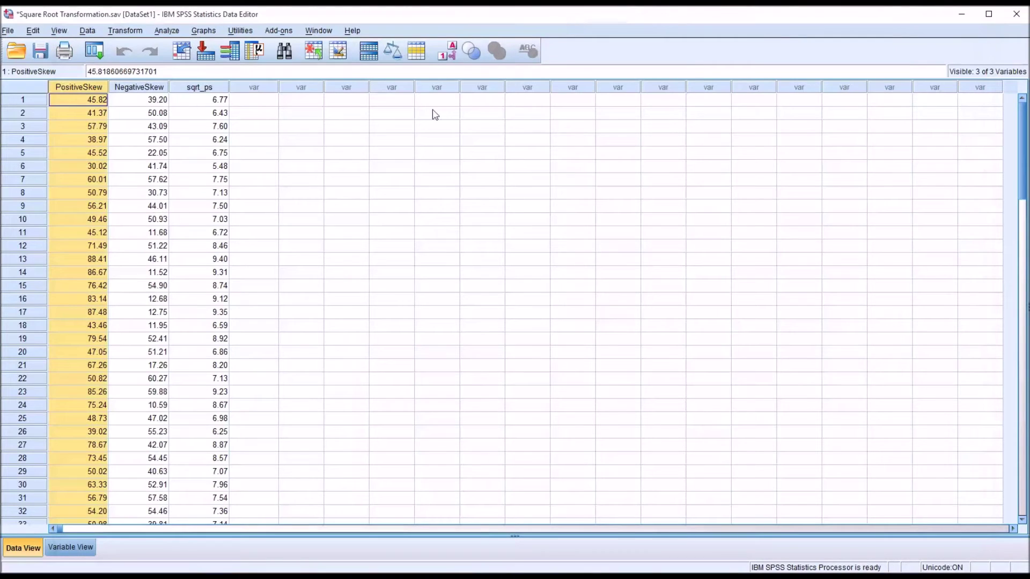
left_click(202, 89)
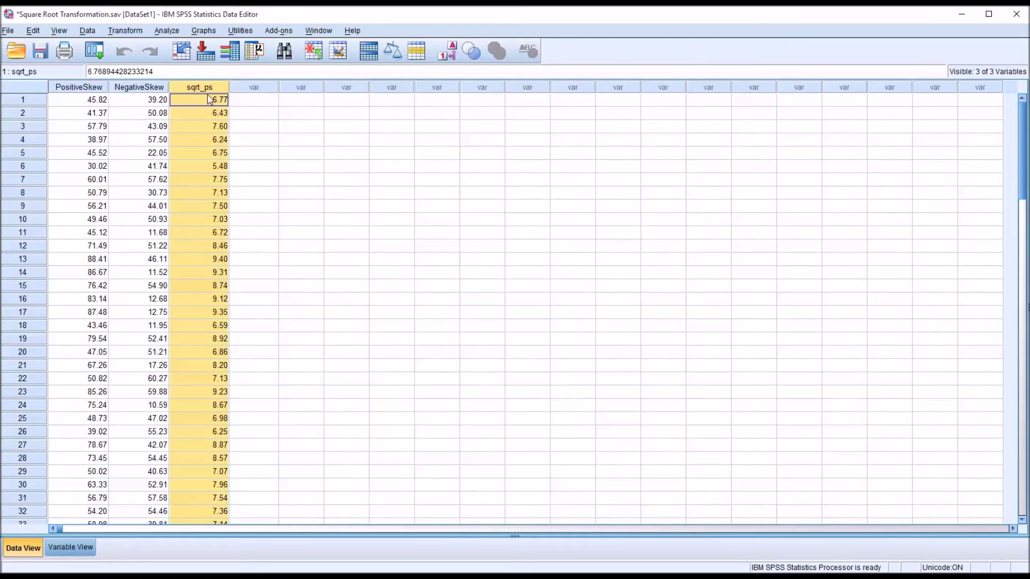
left_click(243, 104)
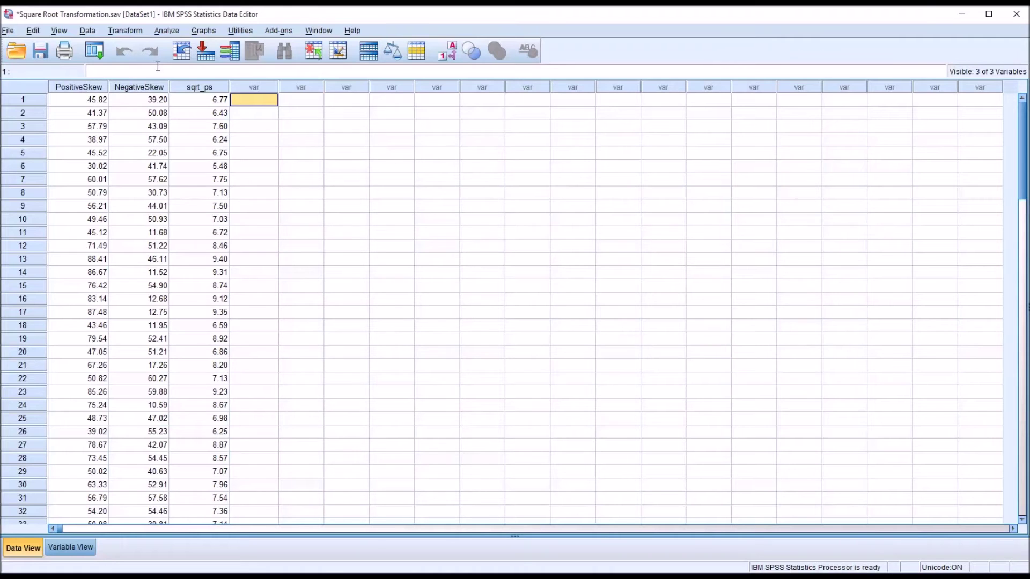
- Run Explore again with sqrt_ps added to the dependent list alongside PositiveSkew
left_click(166, 31)
mouse_move(184, 62)
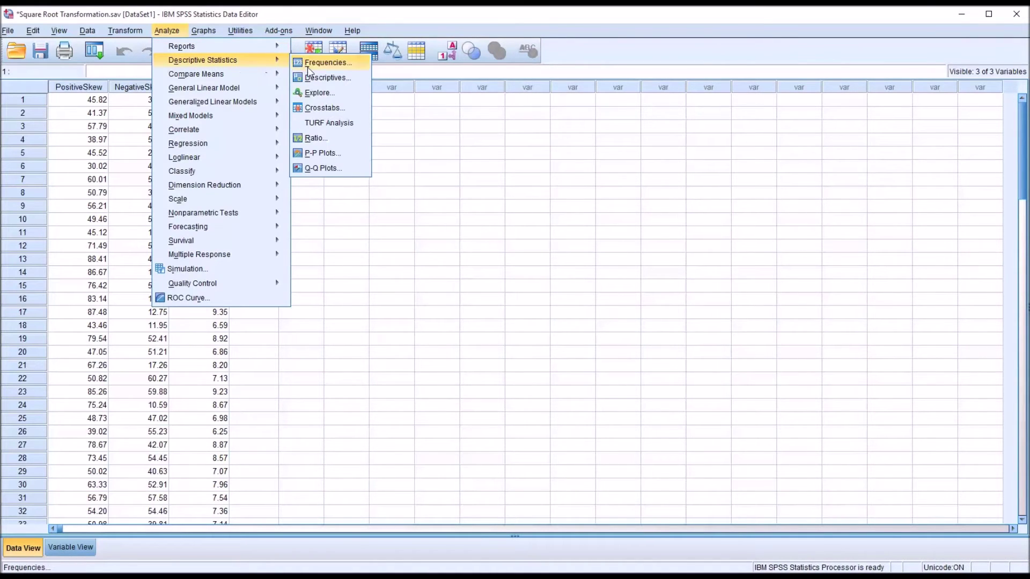
left_click(313, 93)
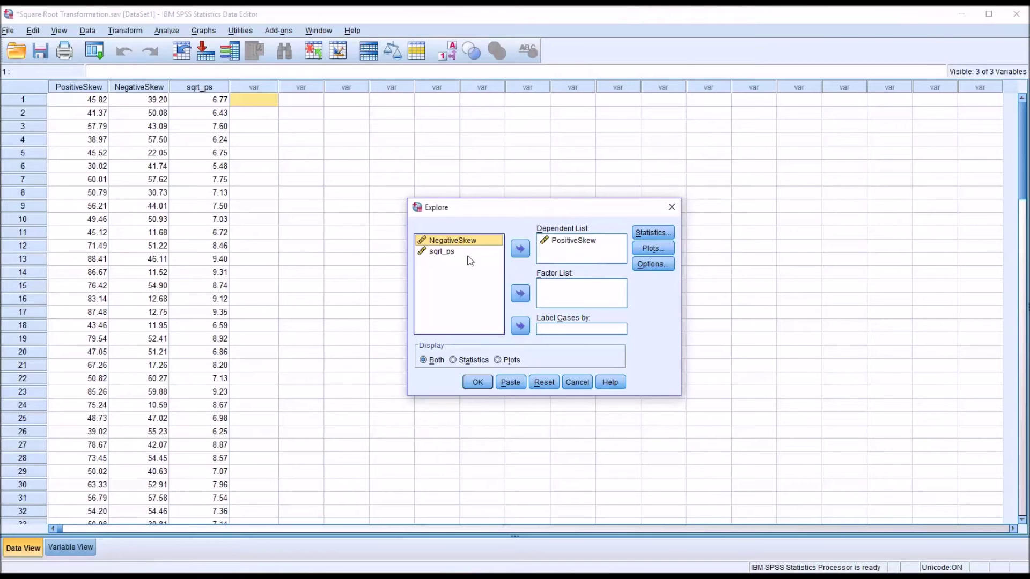
left_click_drag(442, 252, 552, 259)
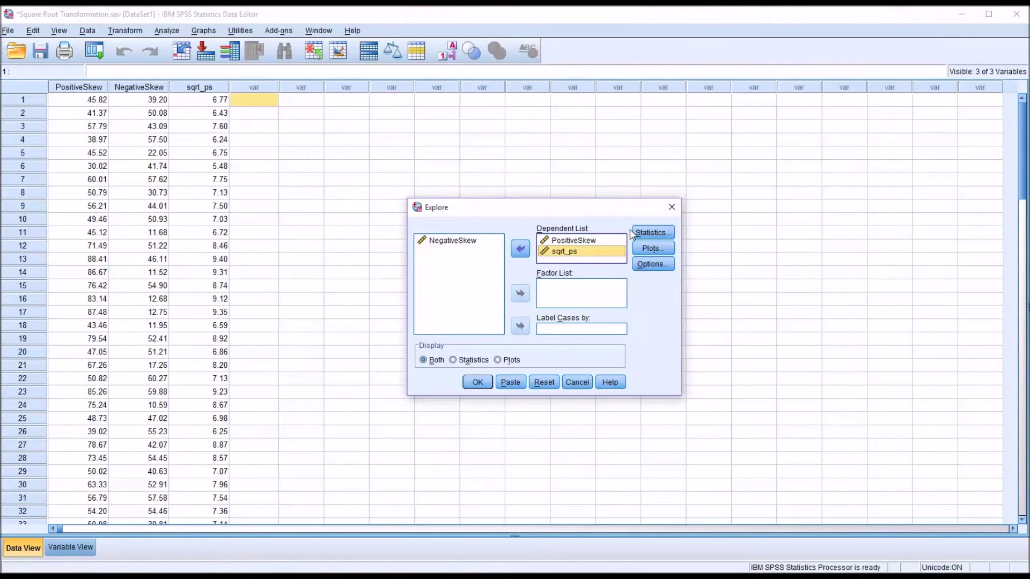
left_click(477, 381)
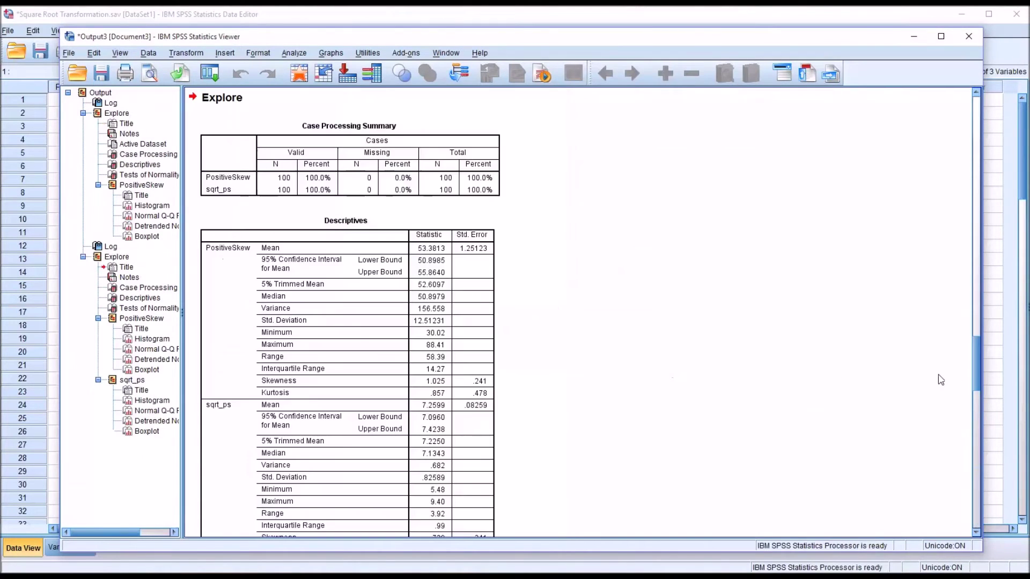
- Compare the skewness, kurtosis and normality test results of PositiveSkew and sqrt_ps in the new Explore output
left_click_drag(976, 363, 977, 367)
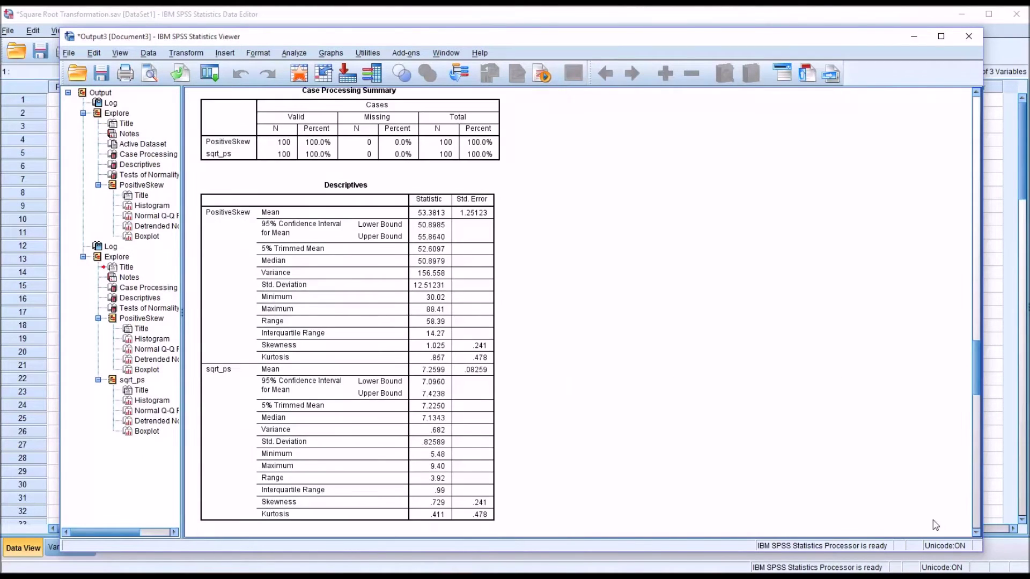
left_click(440, 365)
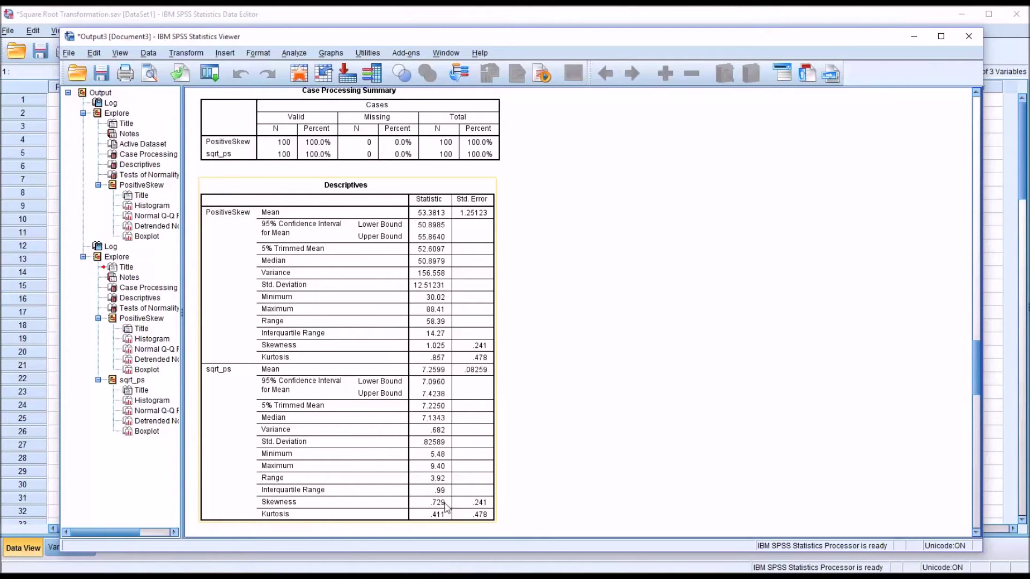
left_click(977, 533)
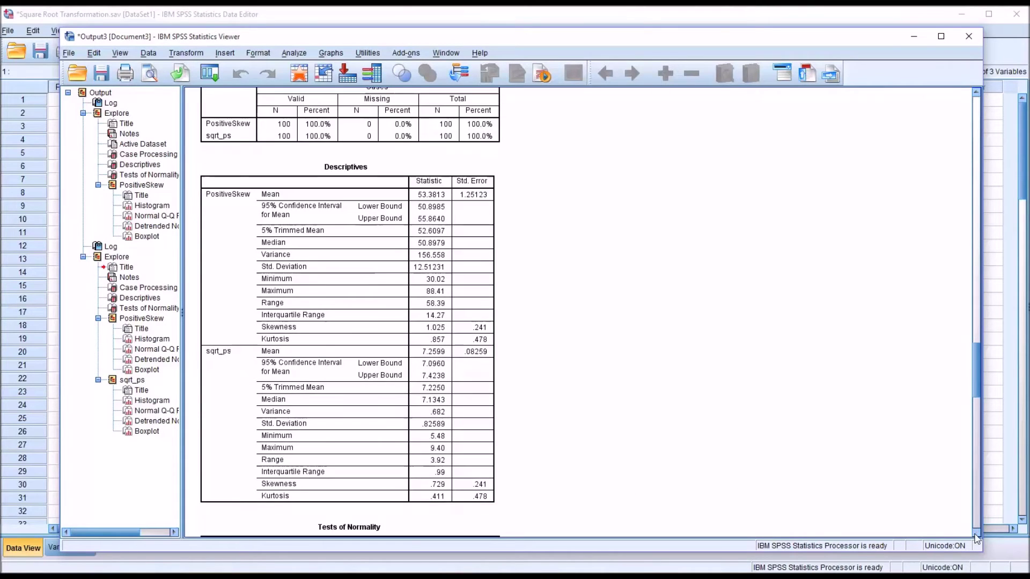
scroll(977, 532, "down", 5)
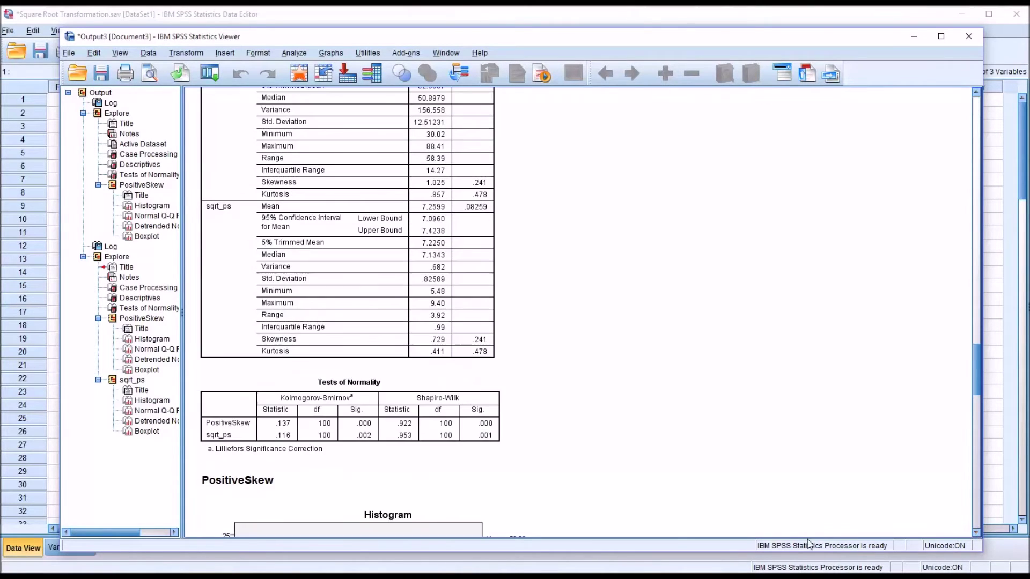
left_click(373, 452)
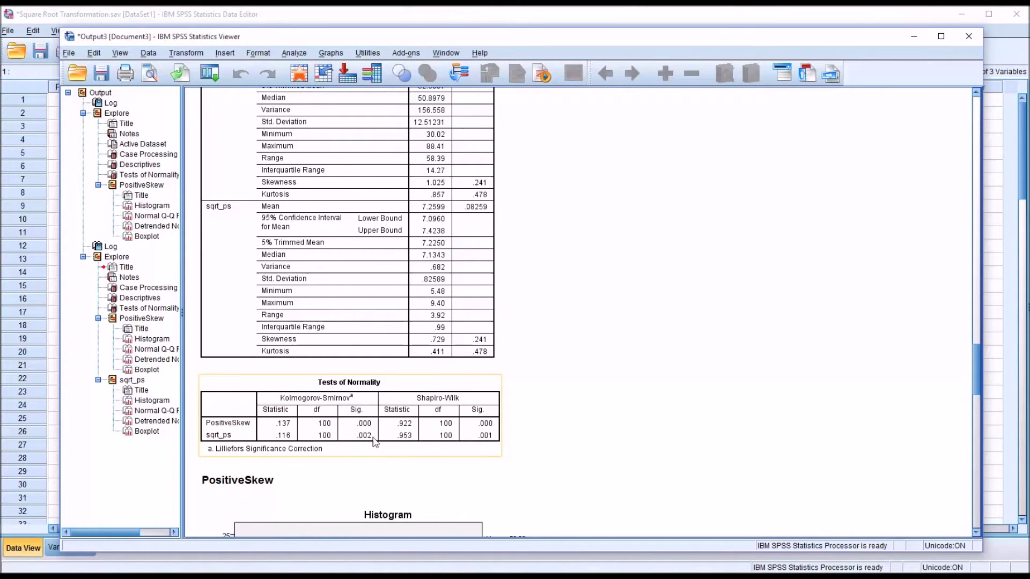
left_click(540, 479)
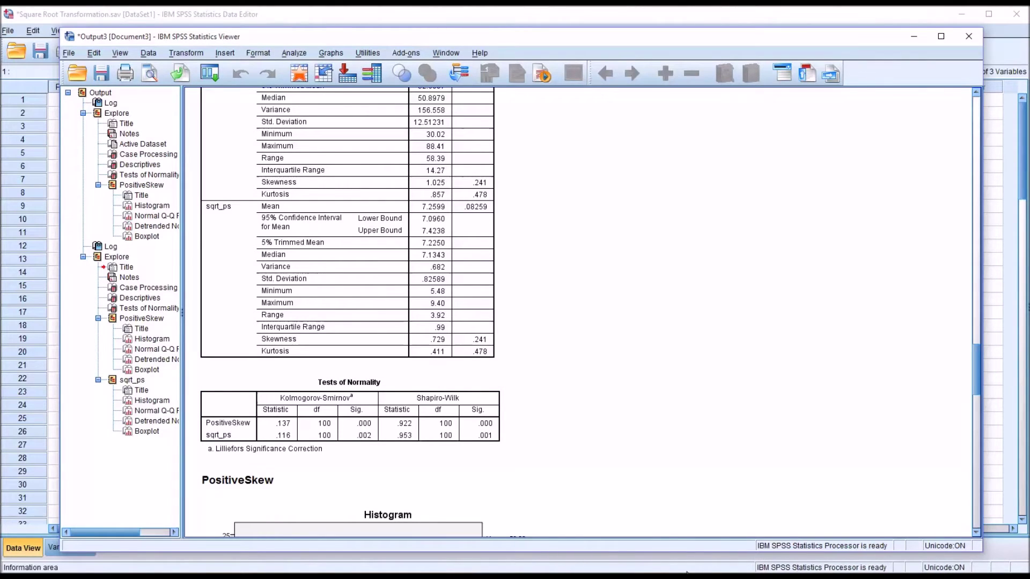
left_click(443, 358)
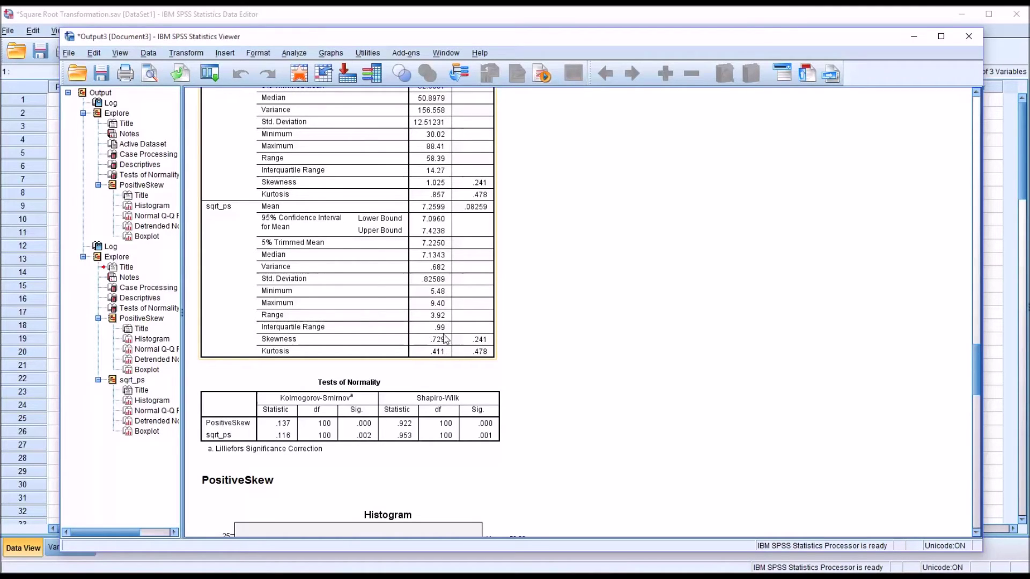
left_click(385, 382)
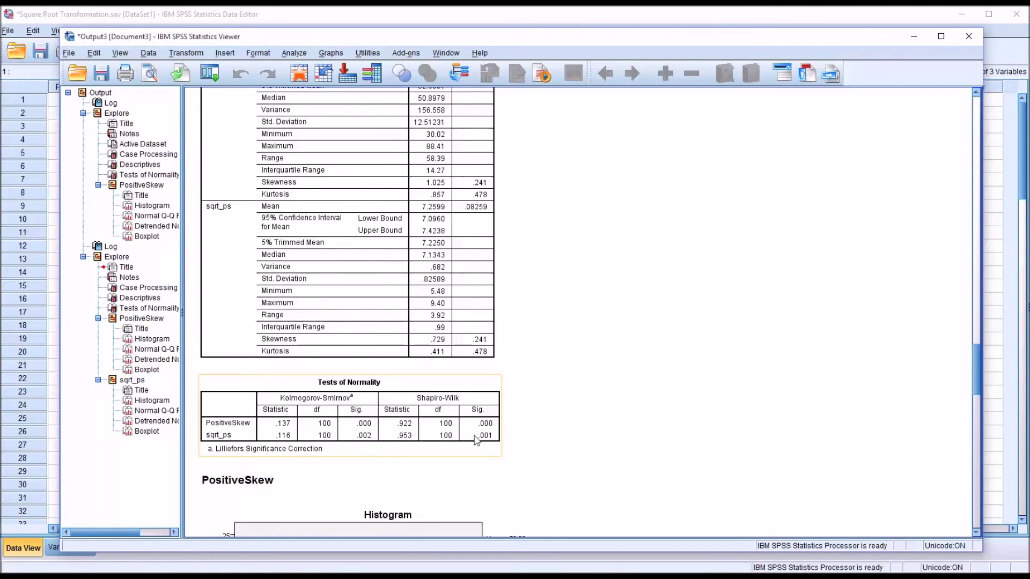
left_click(633, 481)
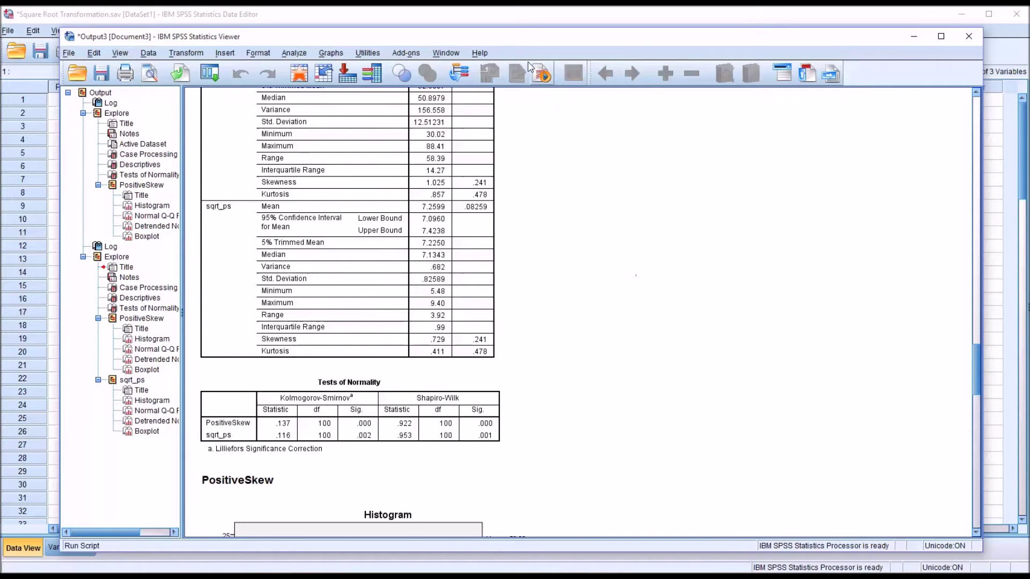
- Return to the Data Editor and review the values in the NegativeSkew column
left_click(520, 27)
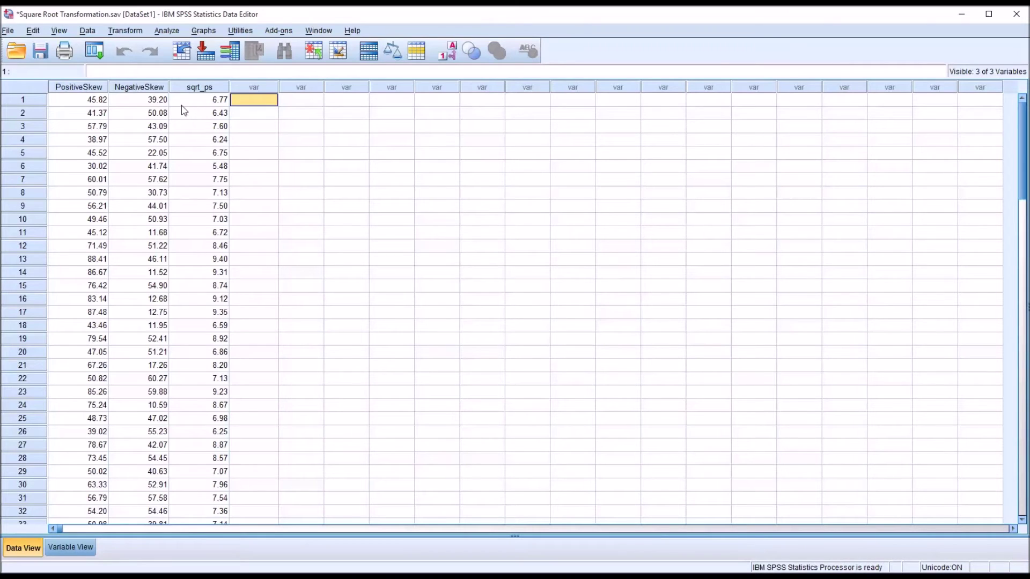
left_click(142, 89)
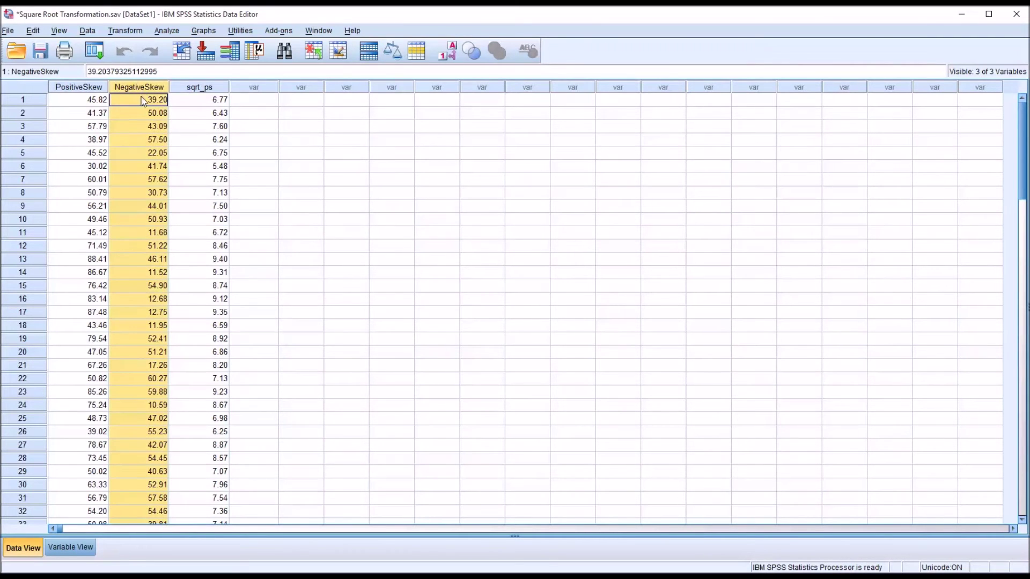
left_click(236, 102)
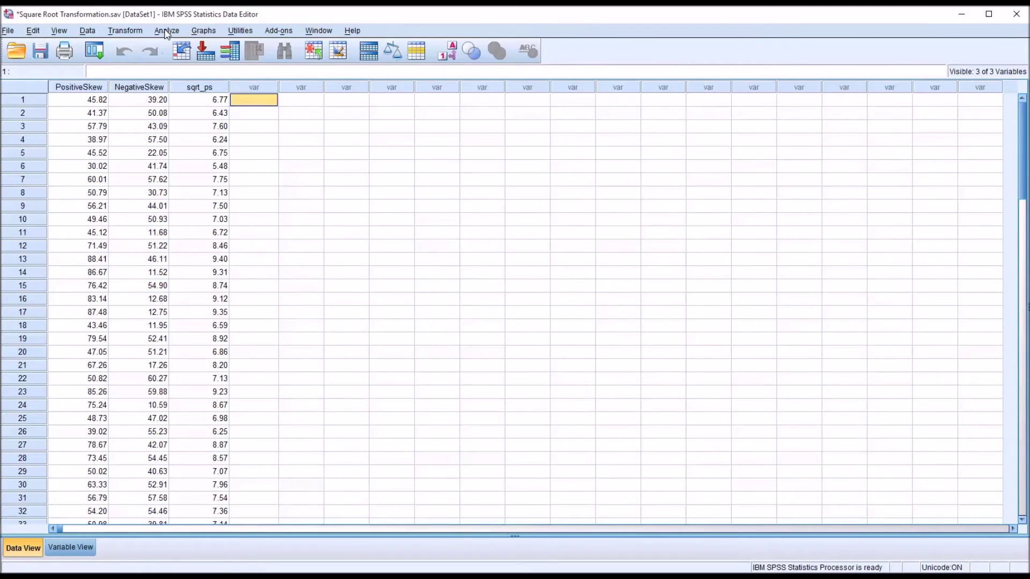
- Run Explore with NegativeSkew as the only dependent variable, removing sqrt_ps and PositiveSkew from the list
left_click(166, 31)
mouse_move(199, 65)
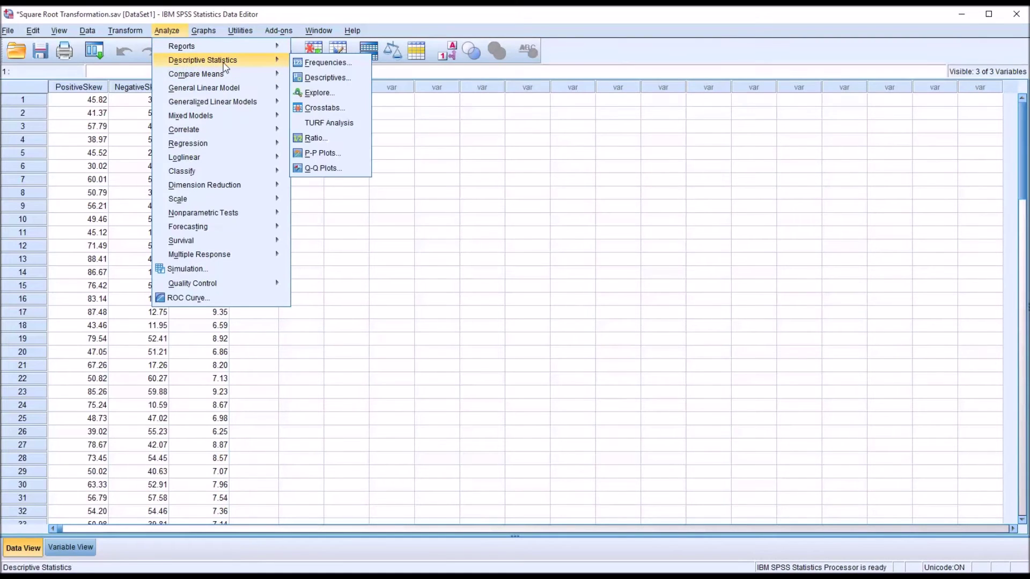
left_click(318, 94)
left_click(560, 252)
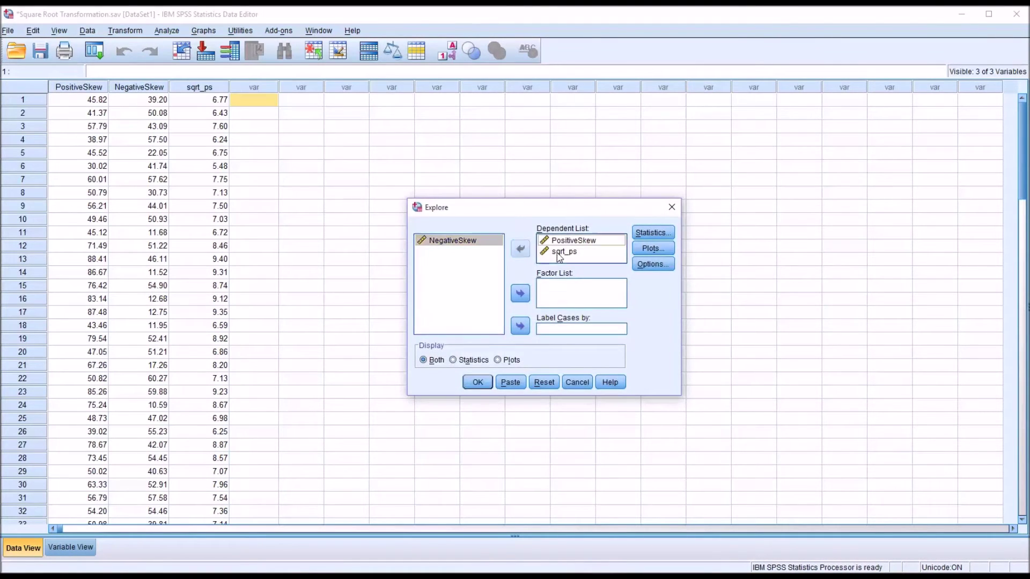
left_click(521, 252)
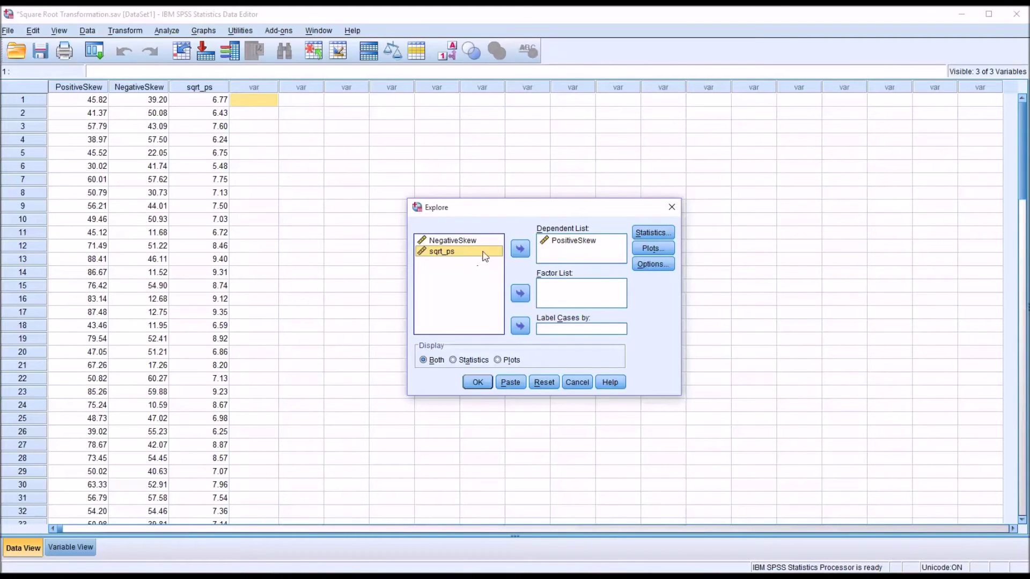
left_click(549, 245)
left_click(520, 250)
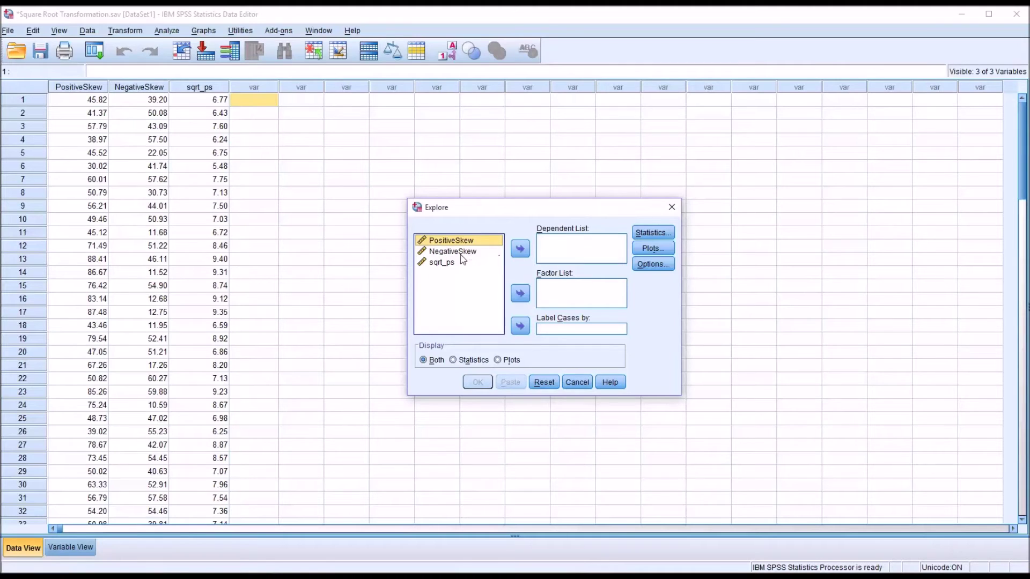
left_click(469, 252)
left_click_drag(470, 257, 557, 251)
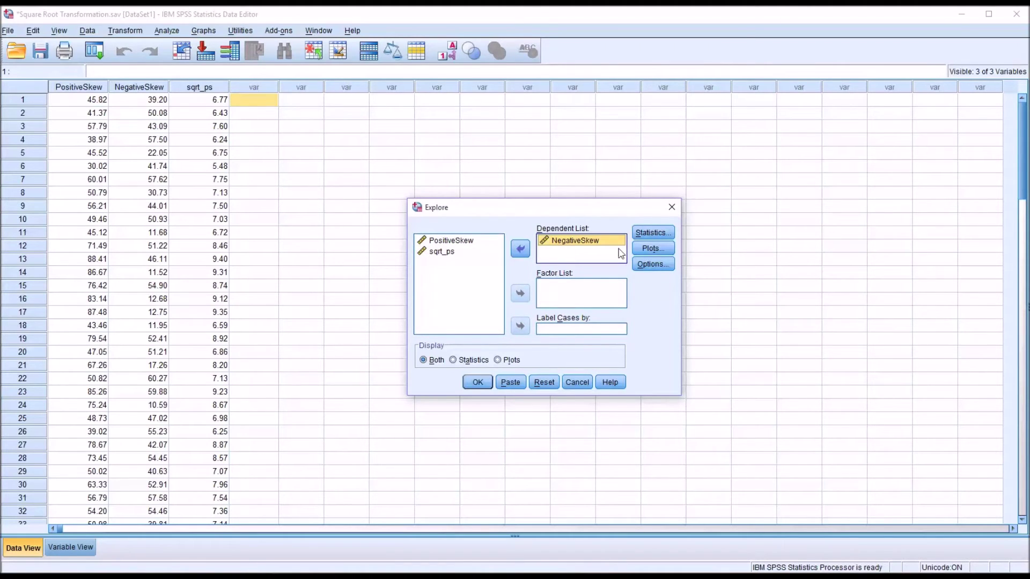
left_click(480, 382)
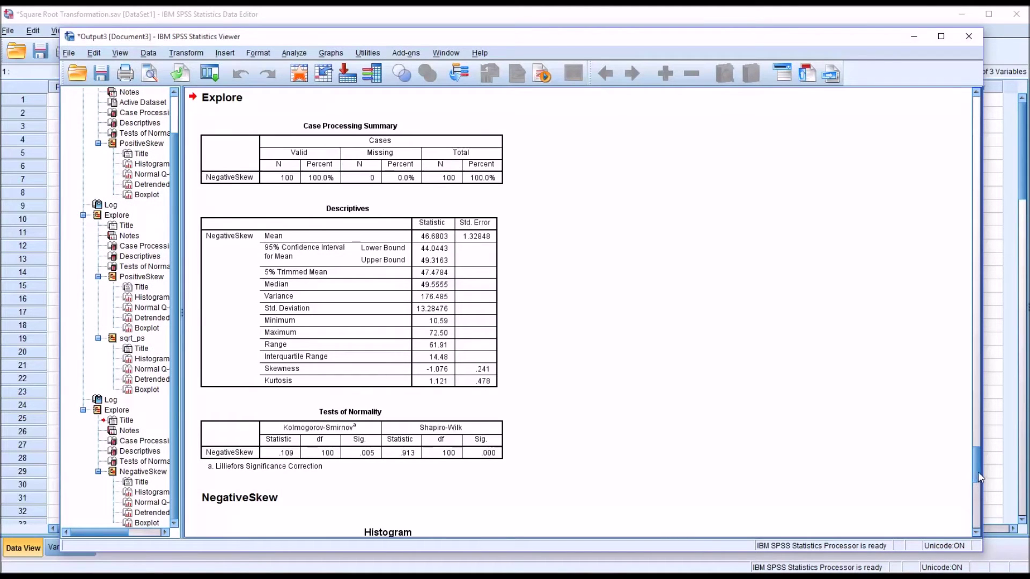
- Examine the skewness and kurtosis of NegativeSkew and the shape of its histogram in the output
left_click(422, 385)
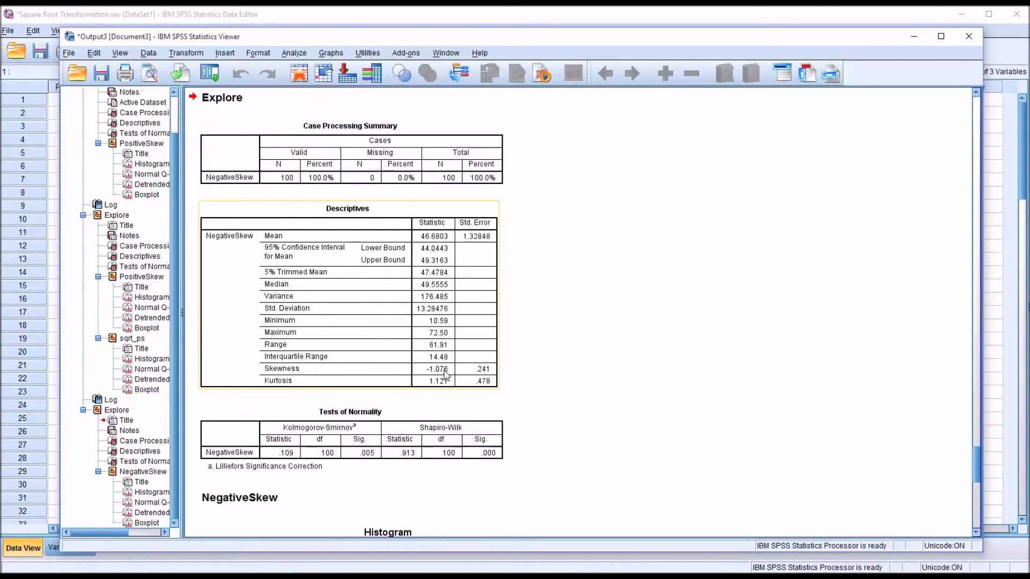
left_click(495, 402)
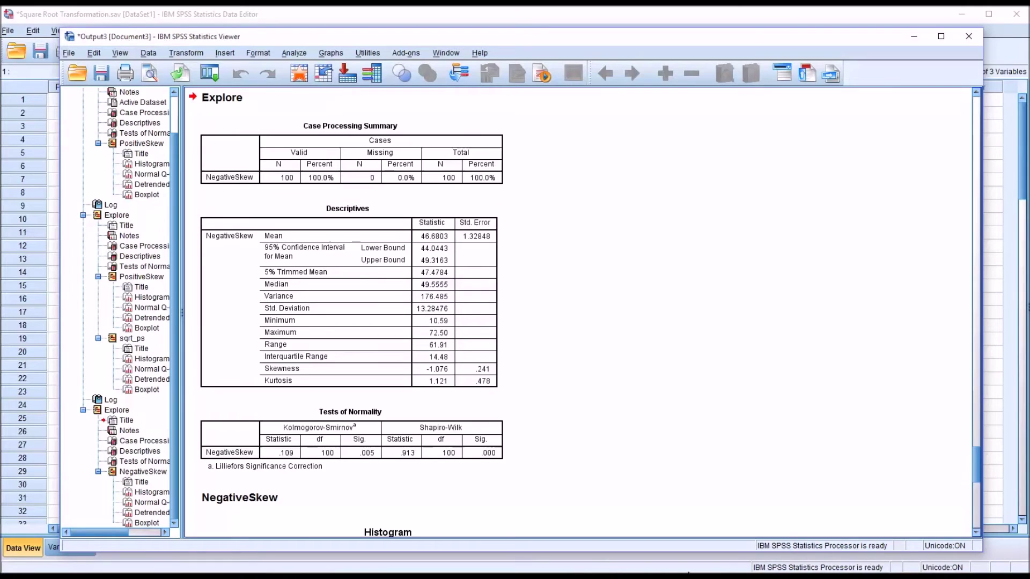
left_click(471, 378)
left_click_drag(974, 474, 977, 496)
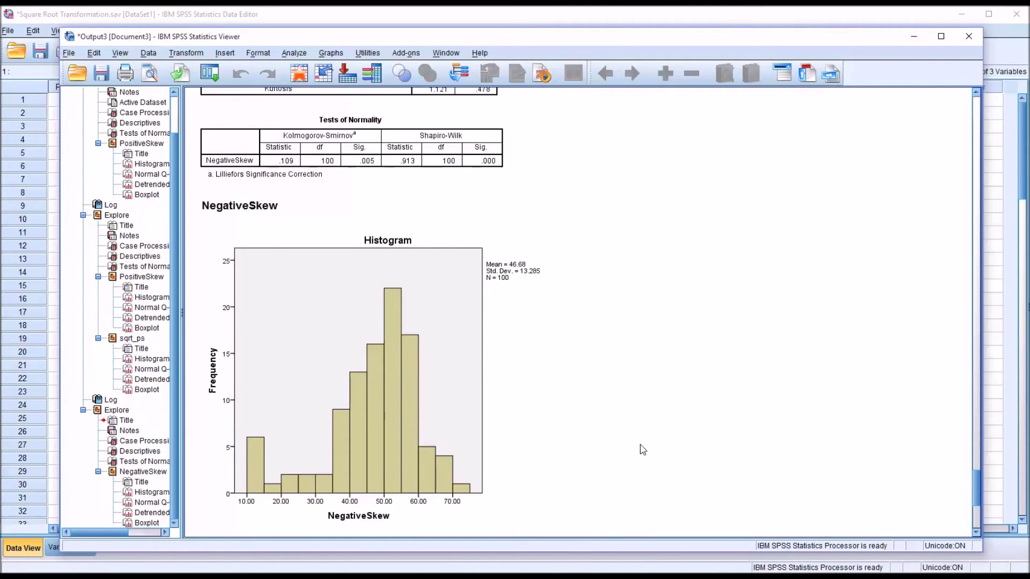
- In Compute Variable, clear the old expression, name the target variable sqrt_ns and insert the arithmetic function SQRT
left_click(400, 23)
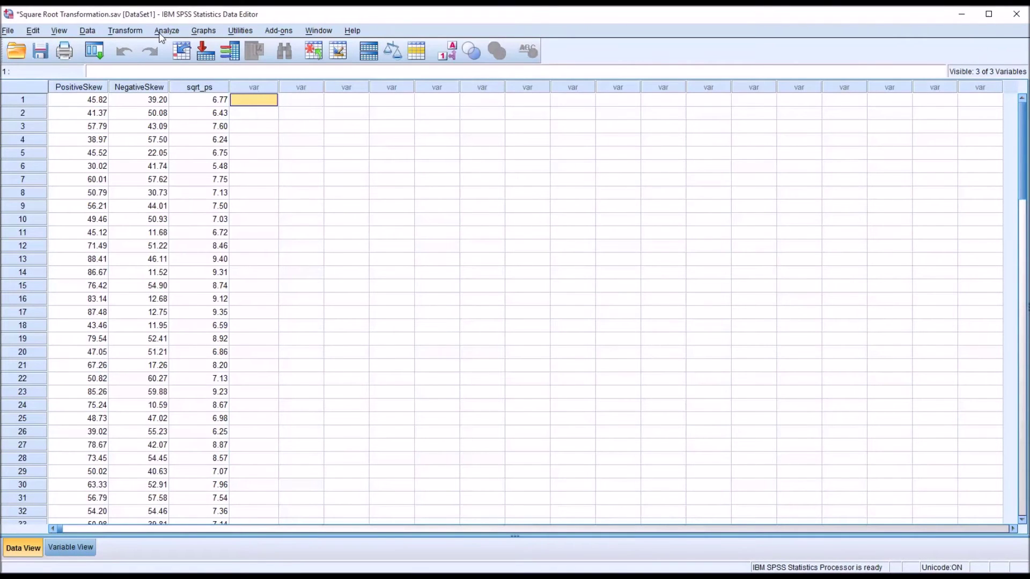
left_click(126, 32)
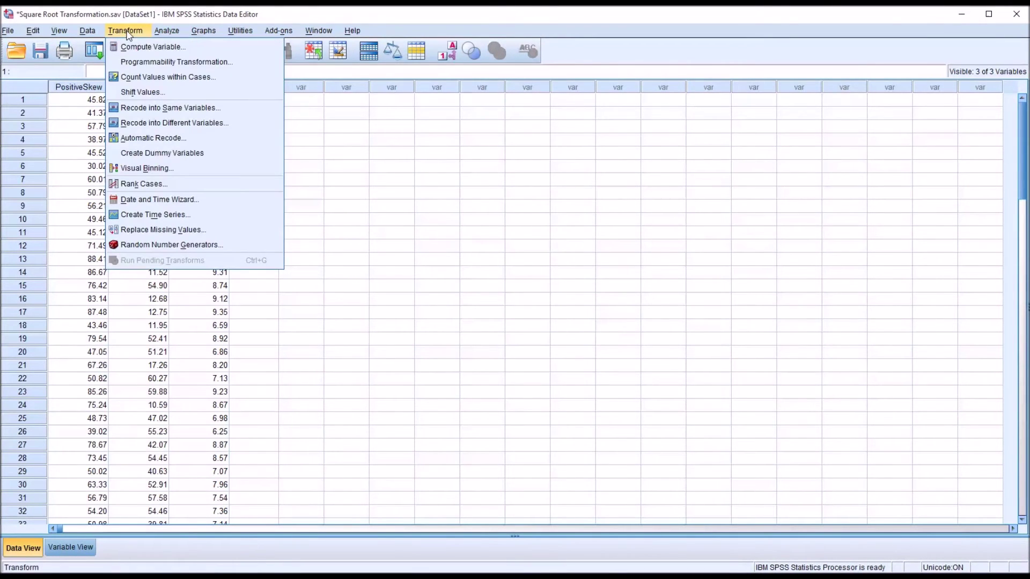
left_click(139, 48)
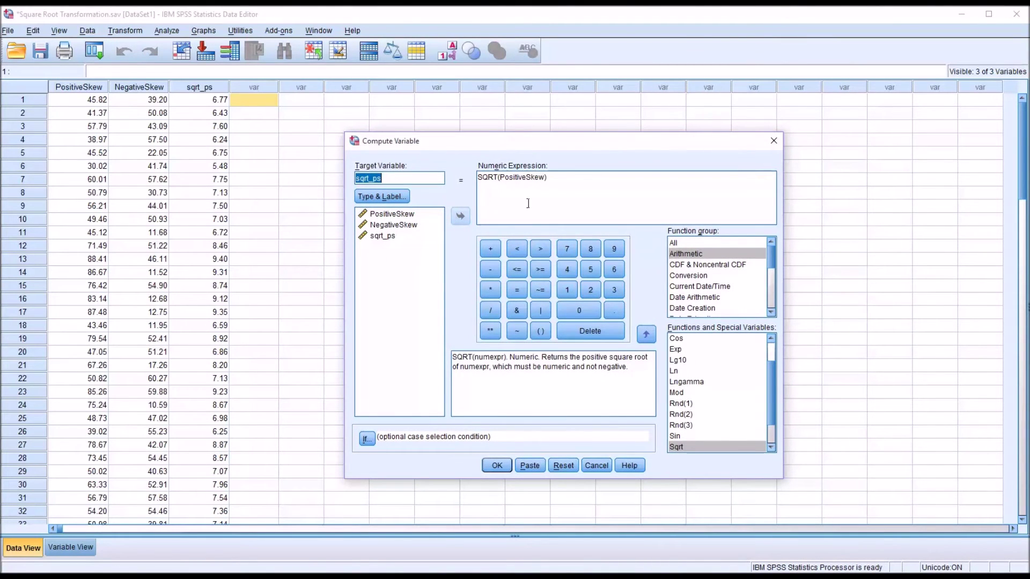
left_click_drag(553, 180, 482, 184)
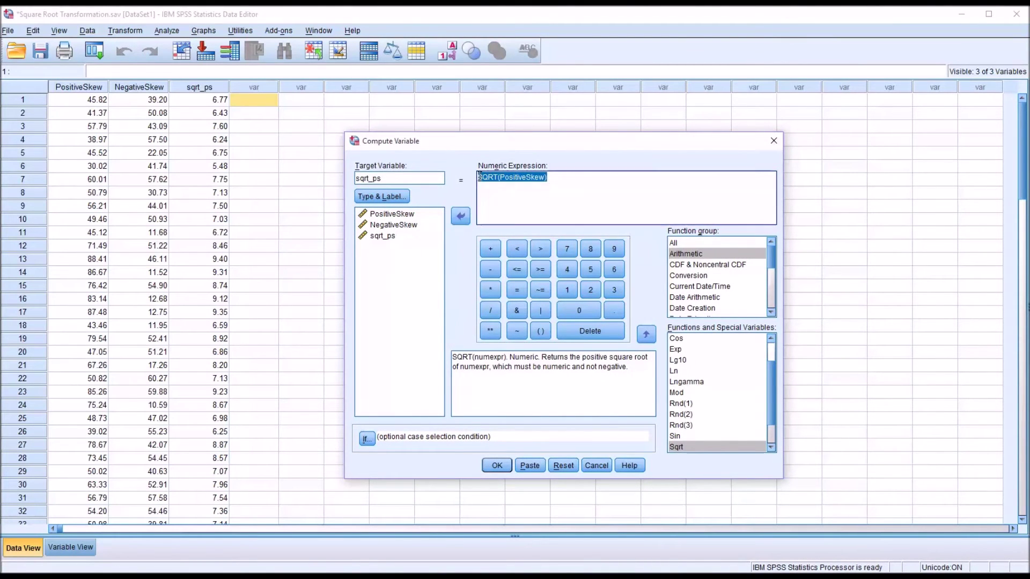
key("Delete")
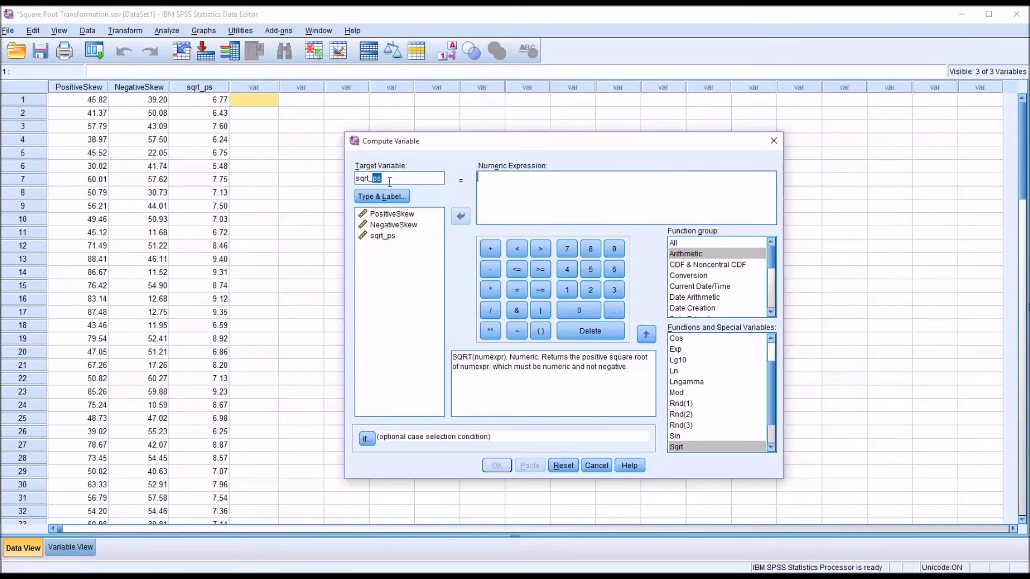
type("ns")
double_click(693, 449)
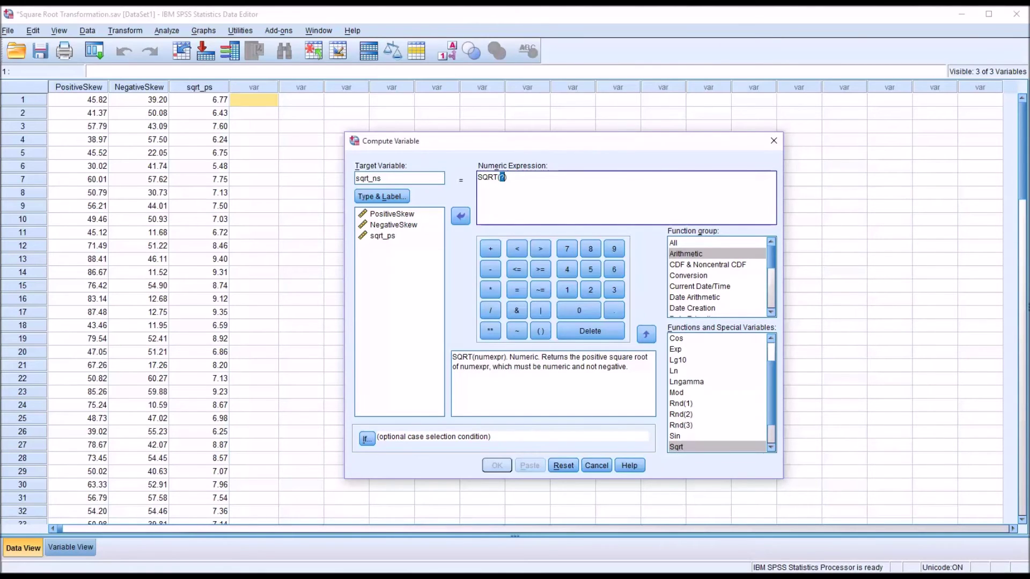
- Look up the maximum of NegativeSkew in the output's Descriptives table, and return to the Compute Variable dialog
mouse_move(334, 576)
left_click(400, 553)
left_click_drag(978, 485, 974, 465)
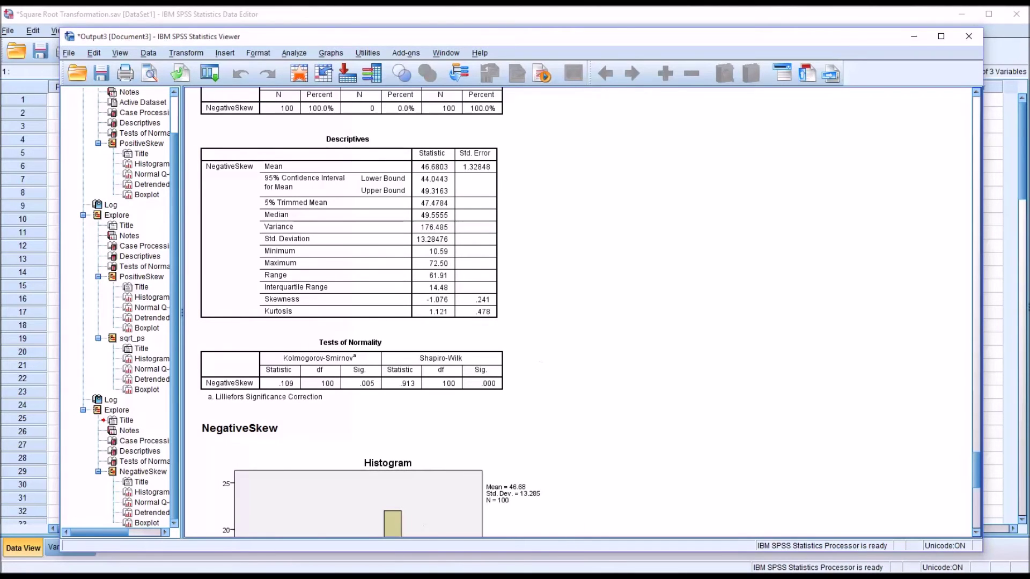
left_click(263, 560)
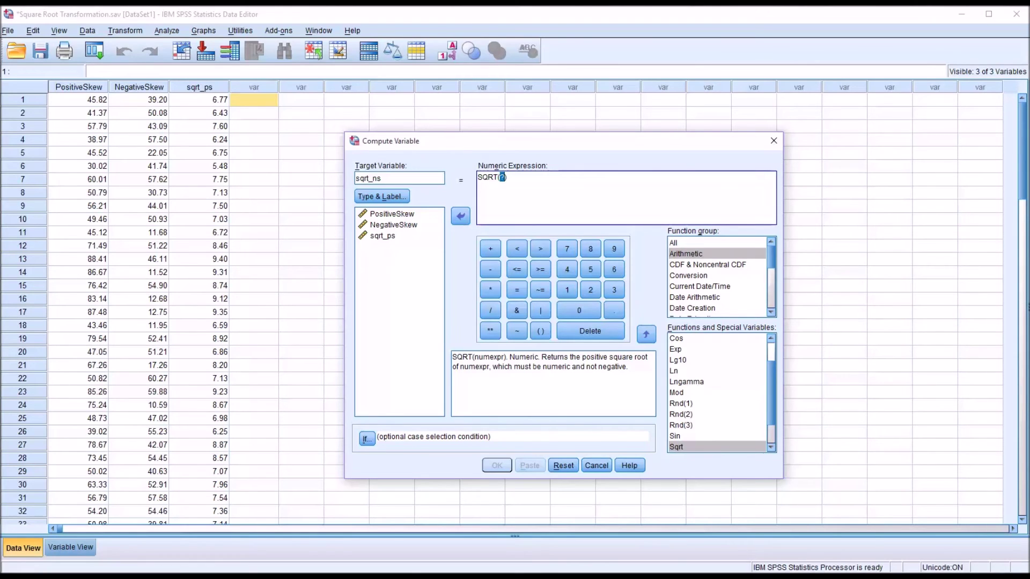
- Complete the numeric expression for sqrt_ns as SQRT(72.5+1-NegativeSkew)
type("72.5")
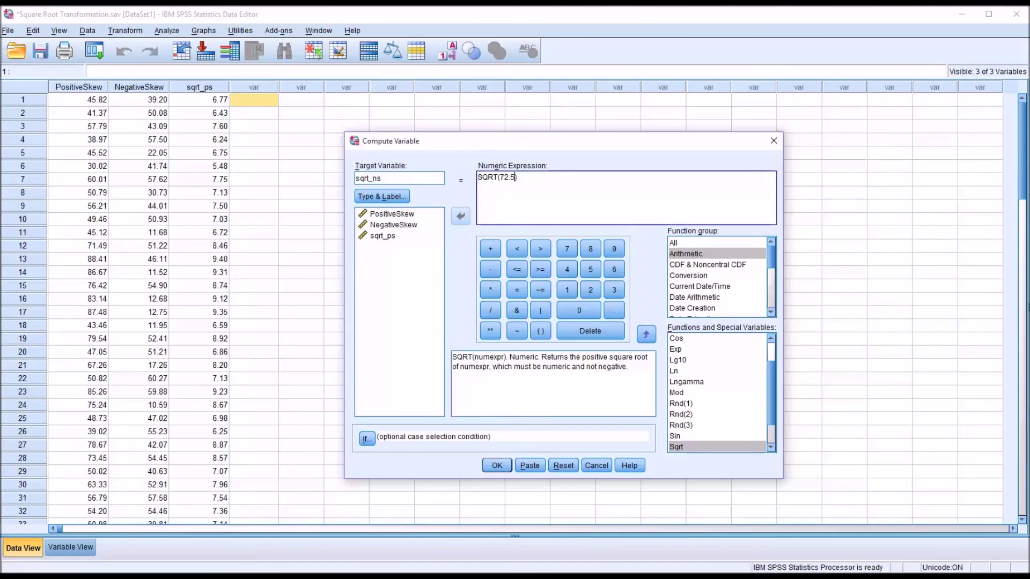
type("+1-")
left_click(384, 225)
type("-")
left_click_drag(384, 228, 526, 184)
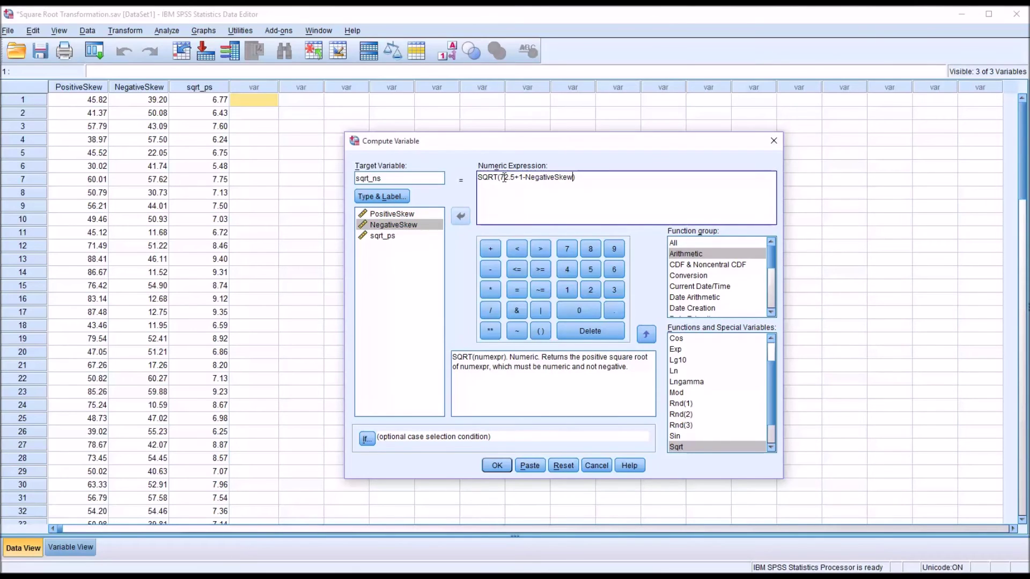
- Compute sqrt_ns from the finished square root expression and check its new column in the Data Editor
left_click_drag(501, 177, 575, 179)
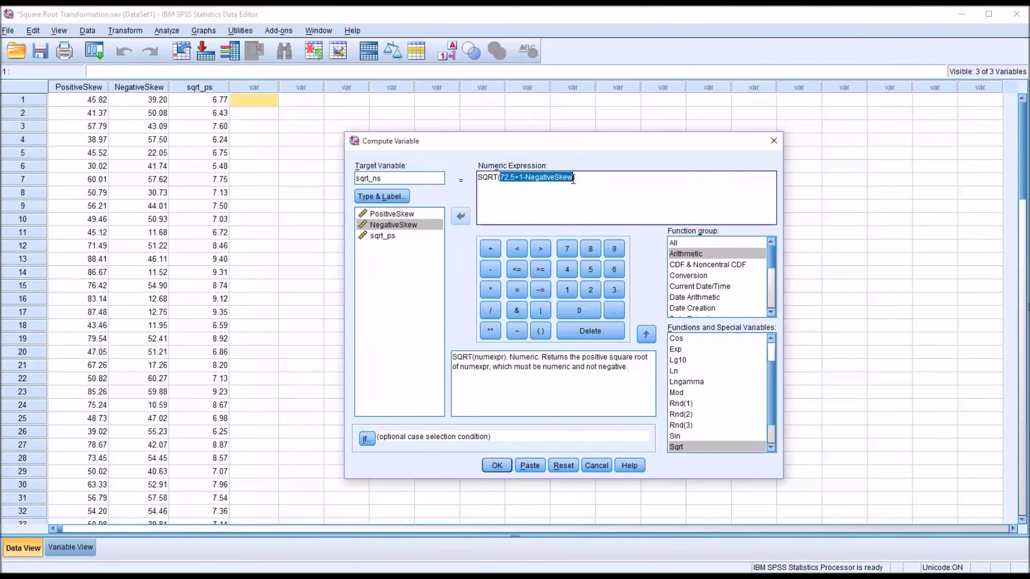
left_click_drag(477, 178, 497, 180)
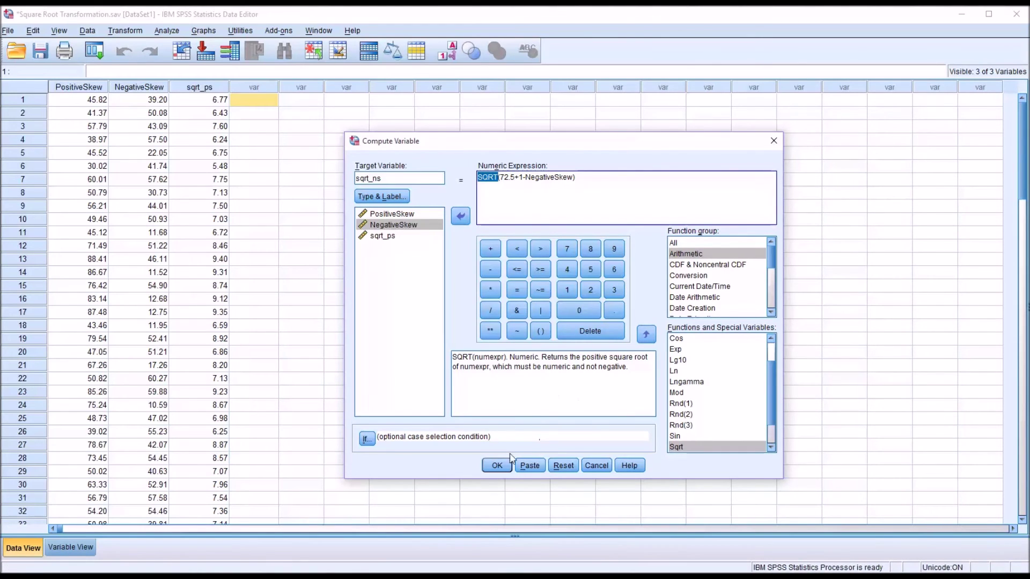
left_click(497, 465)
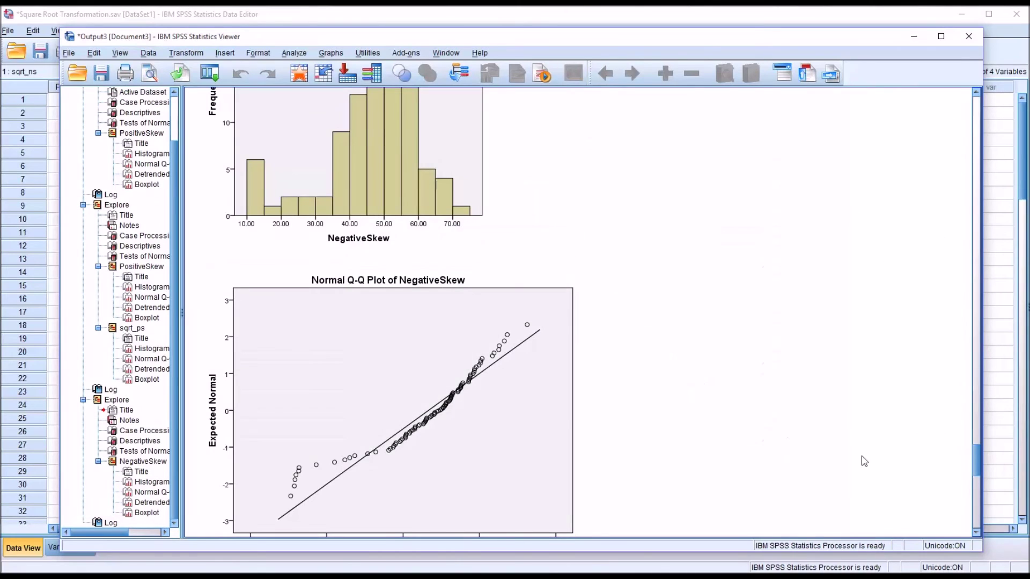
left_click_drag(978, 452, 974, 503)
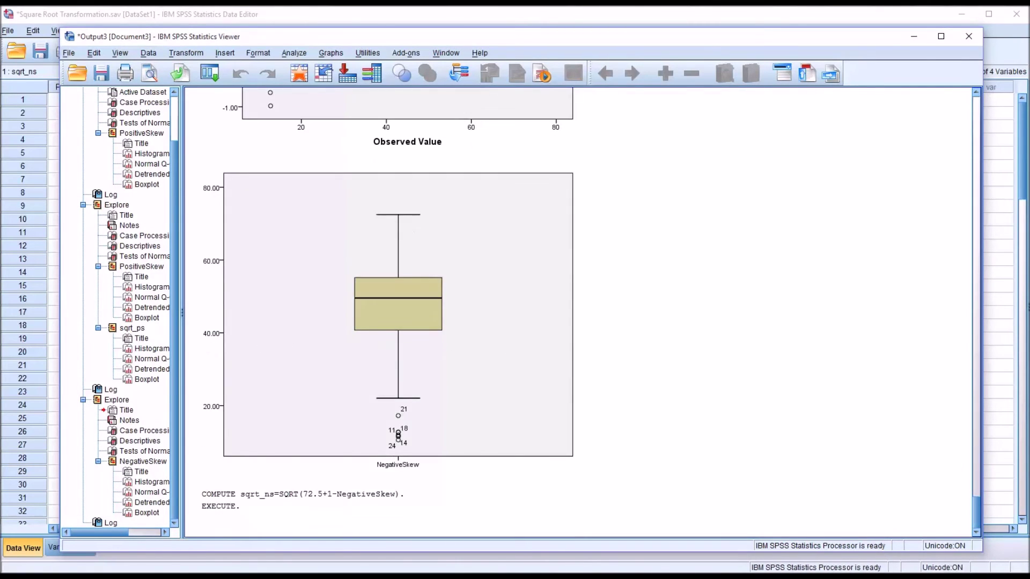
left_click(469, 20)
left_click(257, 90)
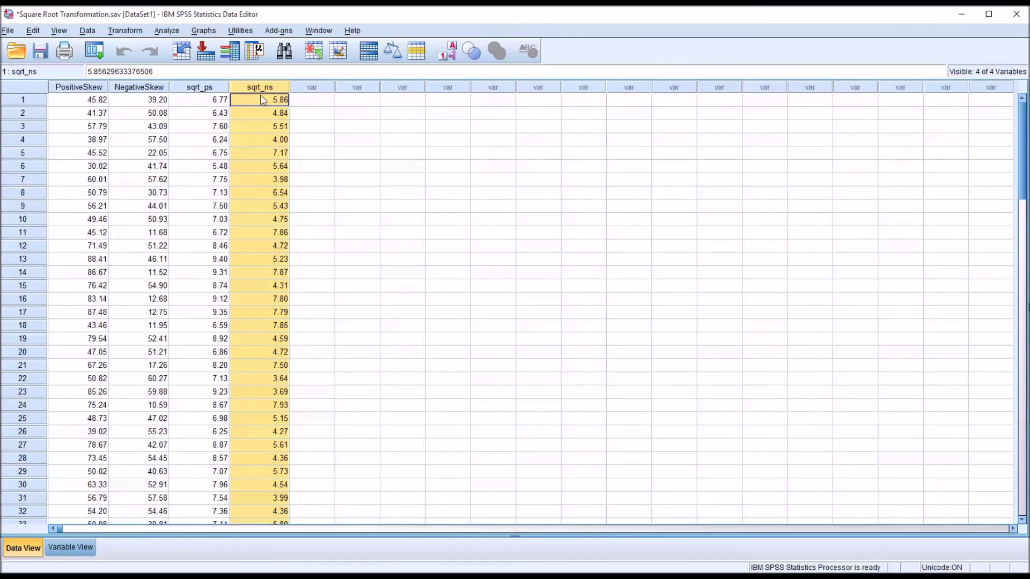
- Run Explore with sqrt_ns added to the dependent list alongside NegativeSkew
left_click(163, 33)
mouse_move(195, 63)
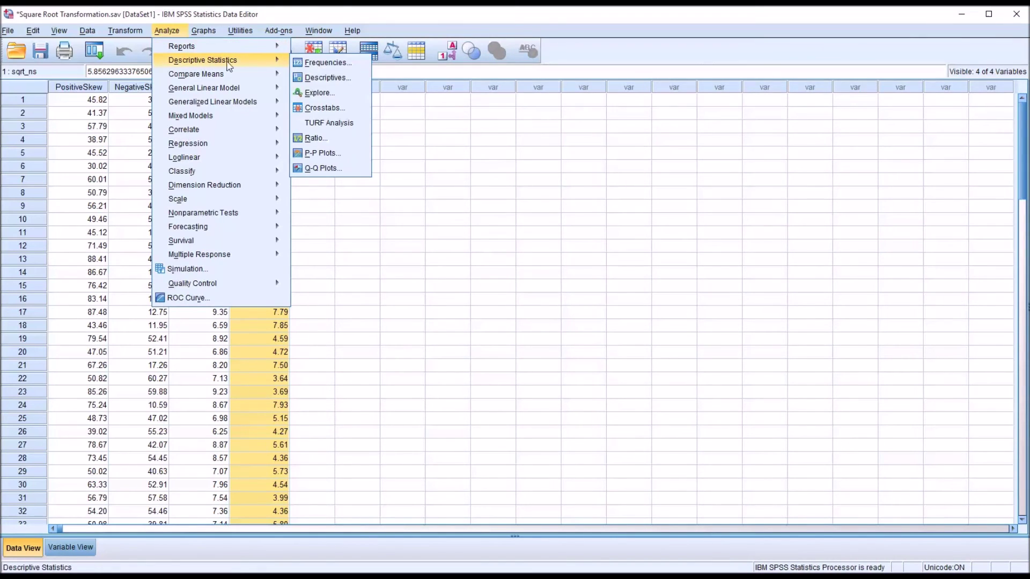
left_click(315, 93)
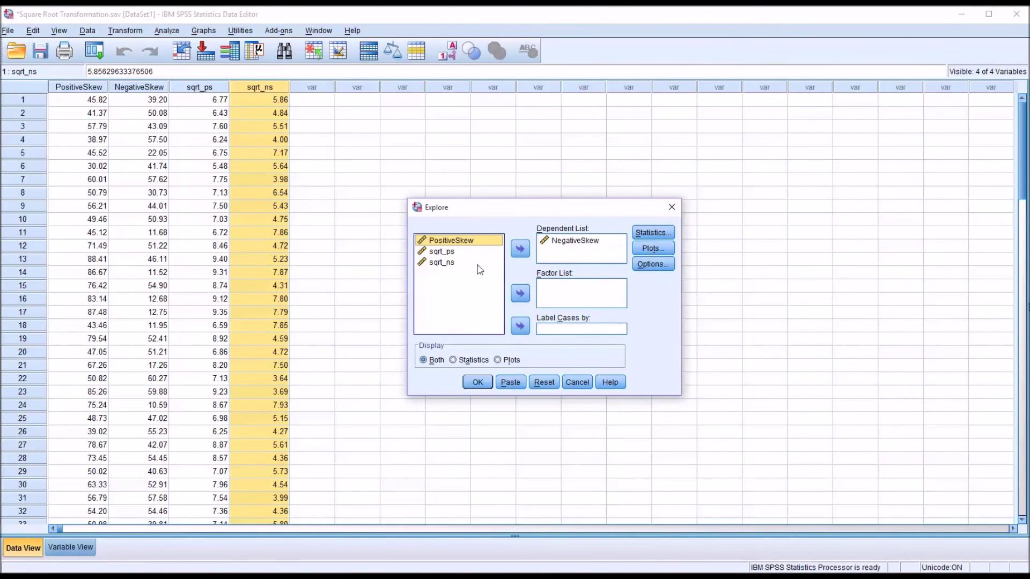
left_click(442, 265)
left_click_drag(439, 266, 570, 256)
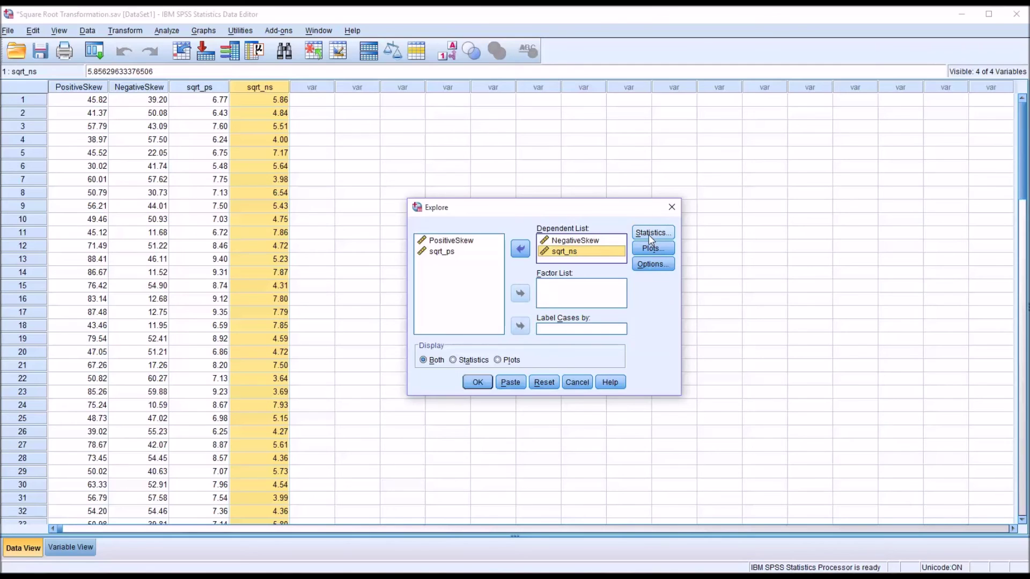
left_click(477, 384)
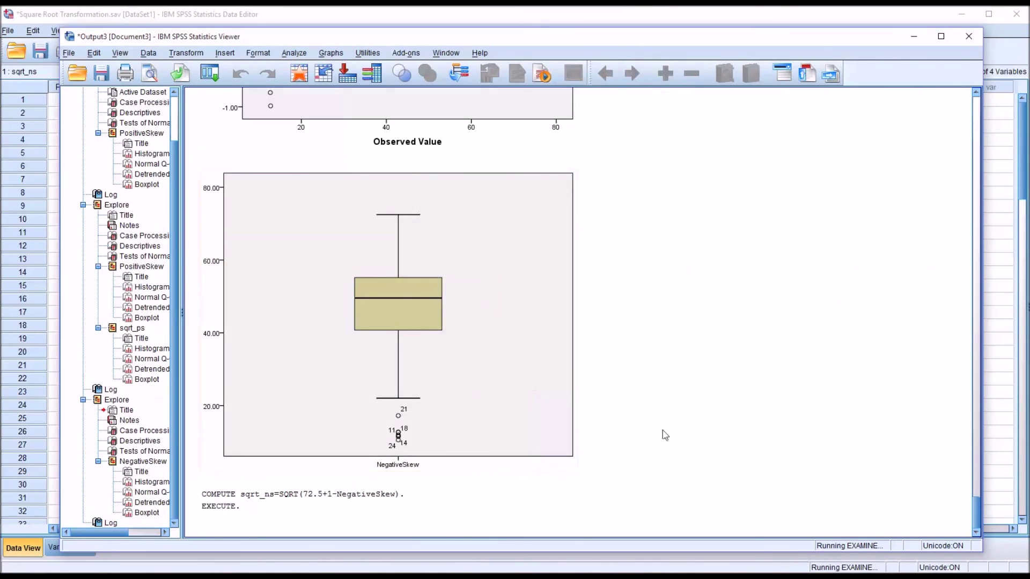
- Compare the skewness and kurtosis of NegativeSkew and sqrt_ns in the new Descriptives table
left_click(976, 533)
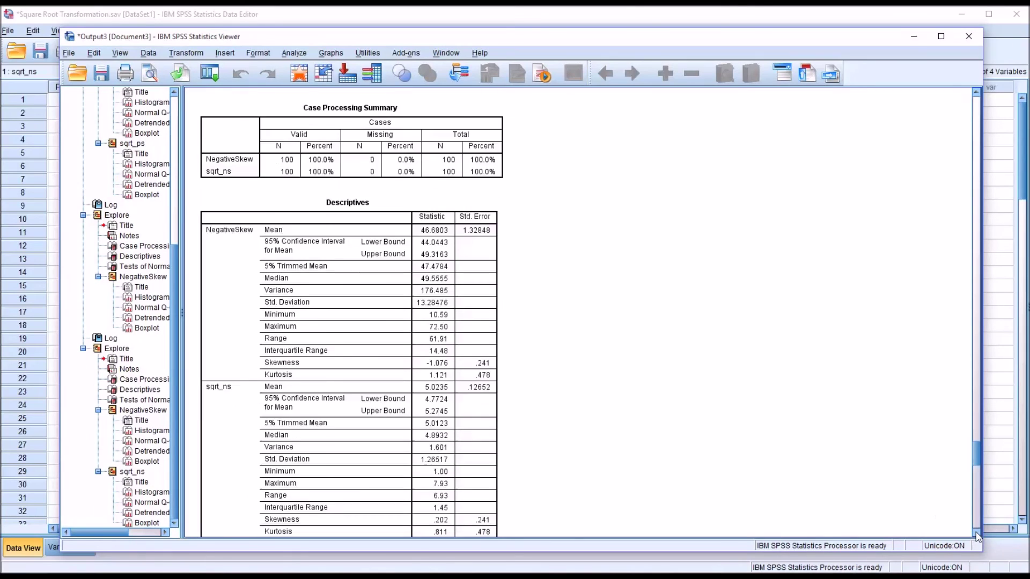
left_click(976, 533)
left_click(460, 308)
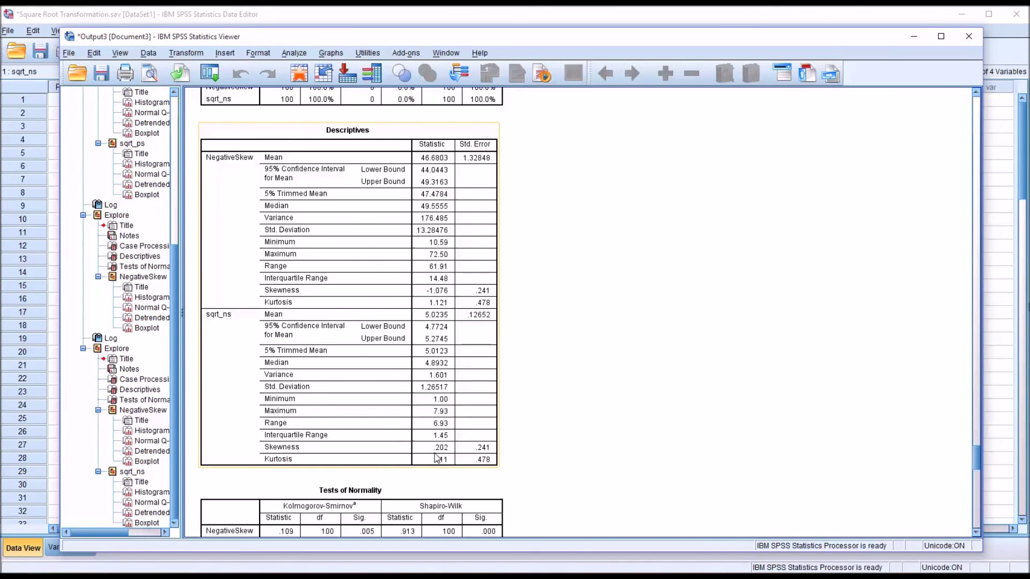
left_click(741, 484)
- Compare the Kolmogorov-Smirnov and Shapiro-Wilk significance of NegativeSkew and sqrt_ns in the Tests of Normality table
left_click(977, 533)
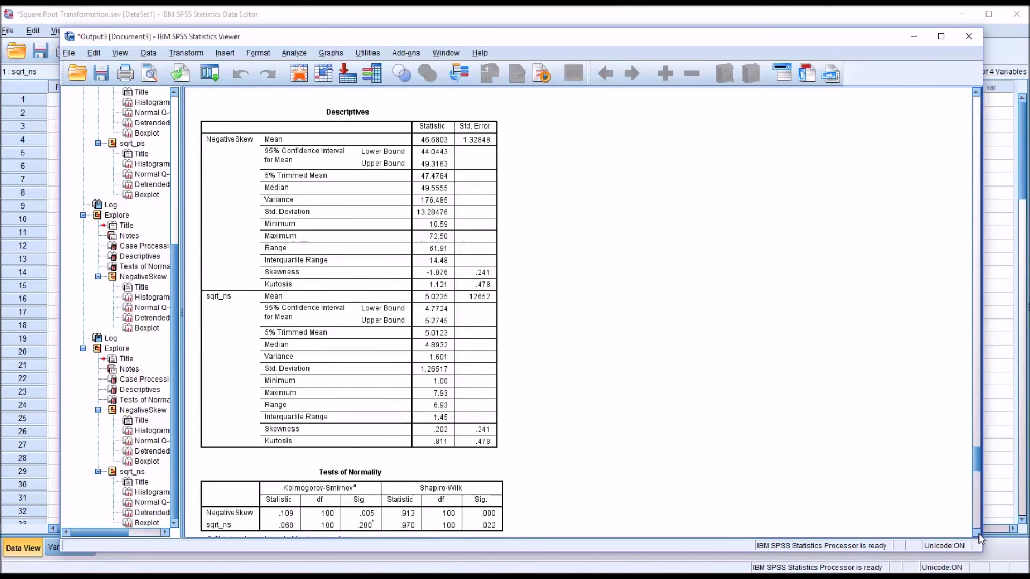
left_click(977, 533)
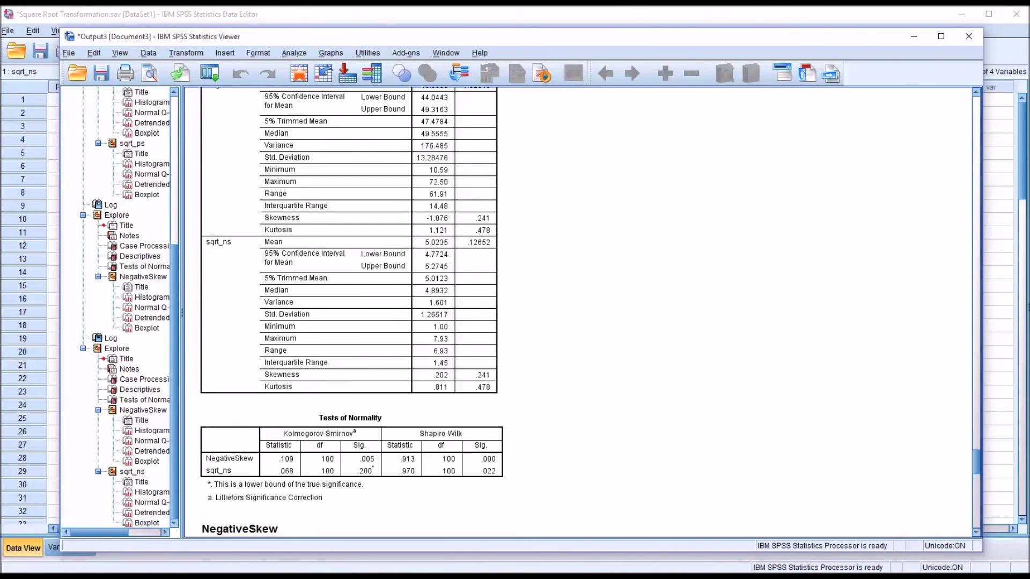
left_click(338, 462)
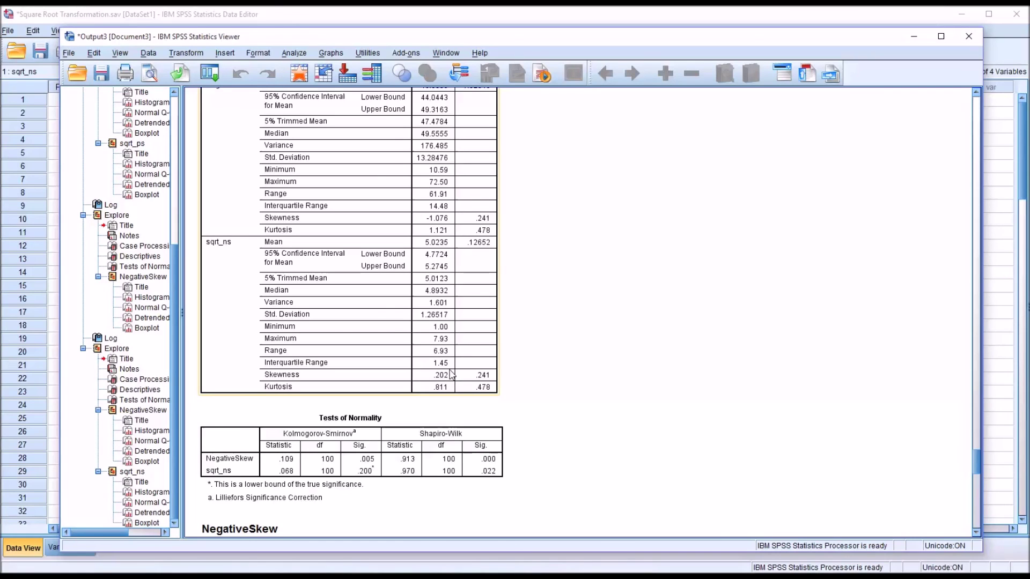
left_click(418, 425)
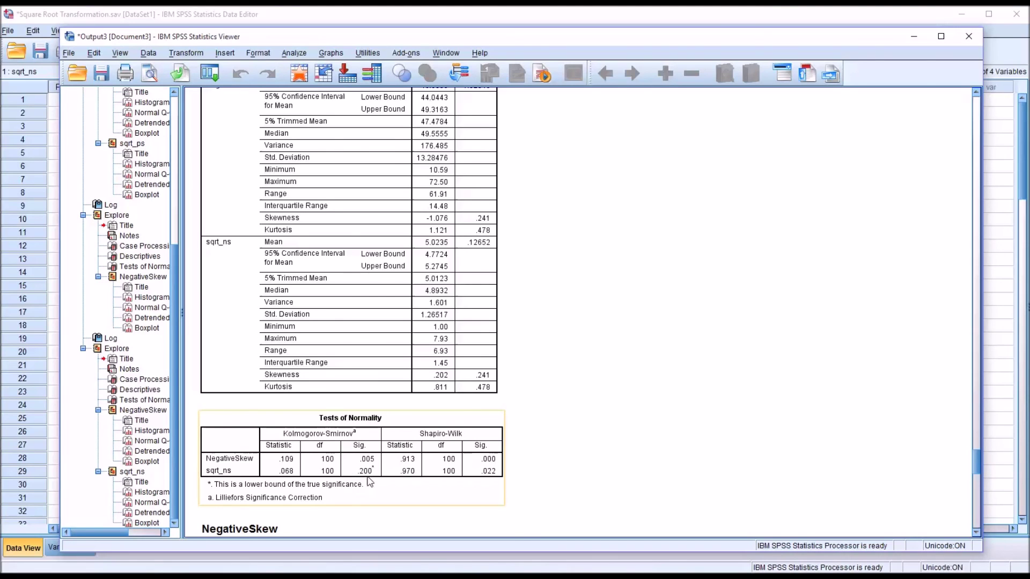
left_click(586, 494)
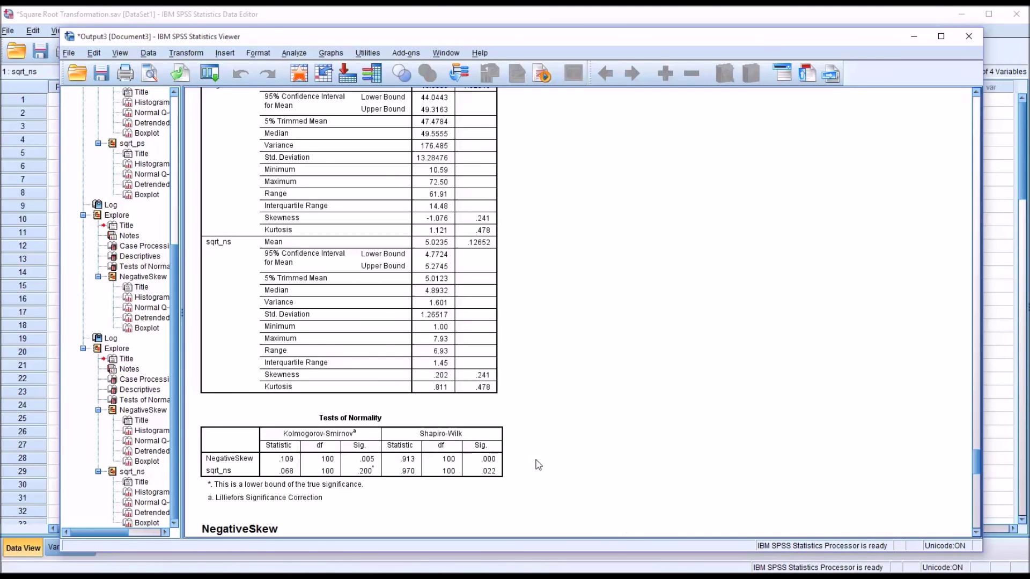
left_click(373, 499)
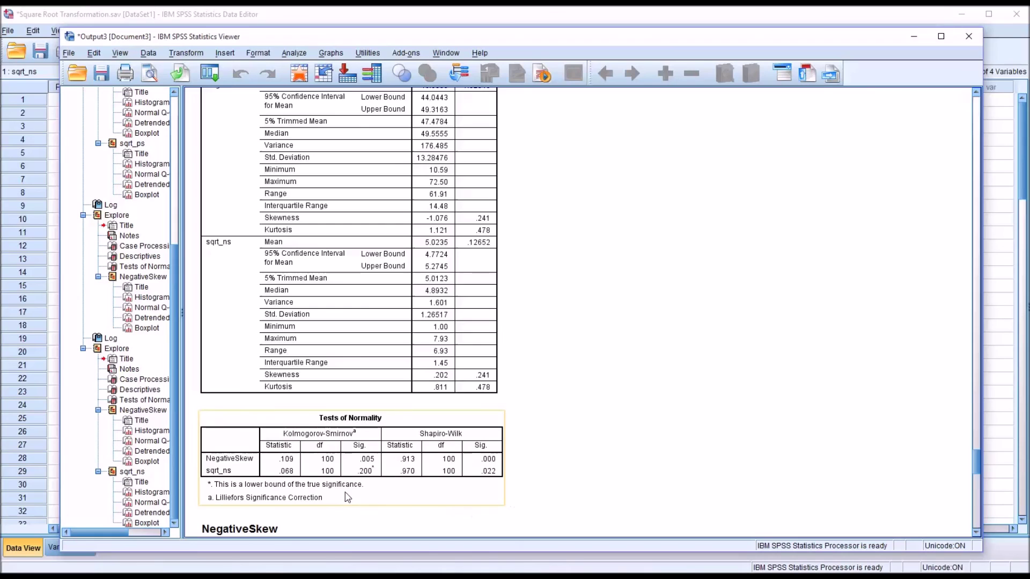